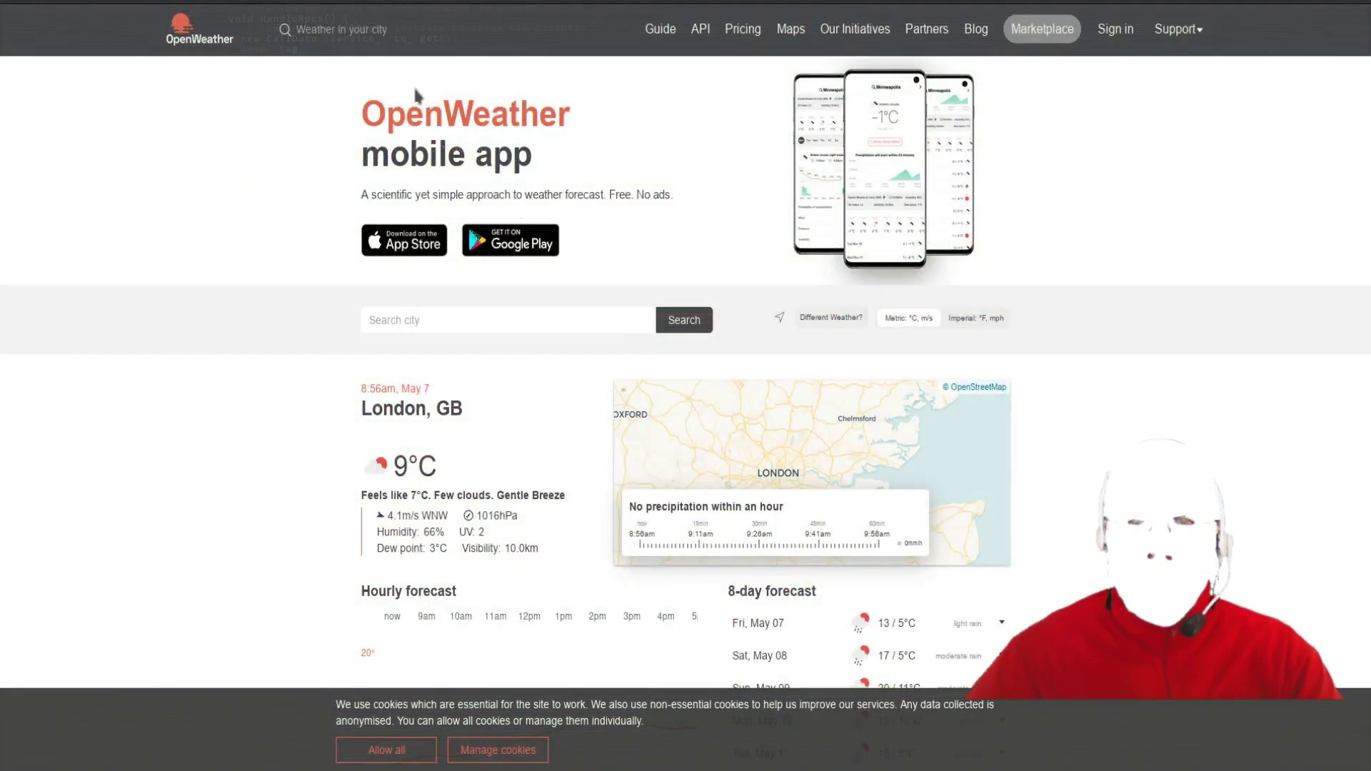
Open OpenWeather's API overview and read the One Call API documentation, including call parameters and response fields.
left_click(700, 30)
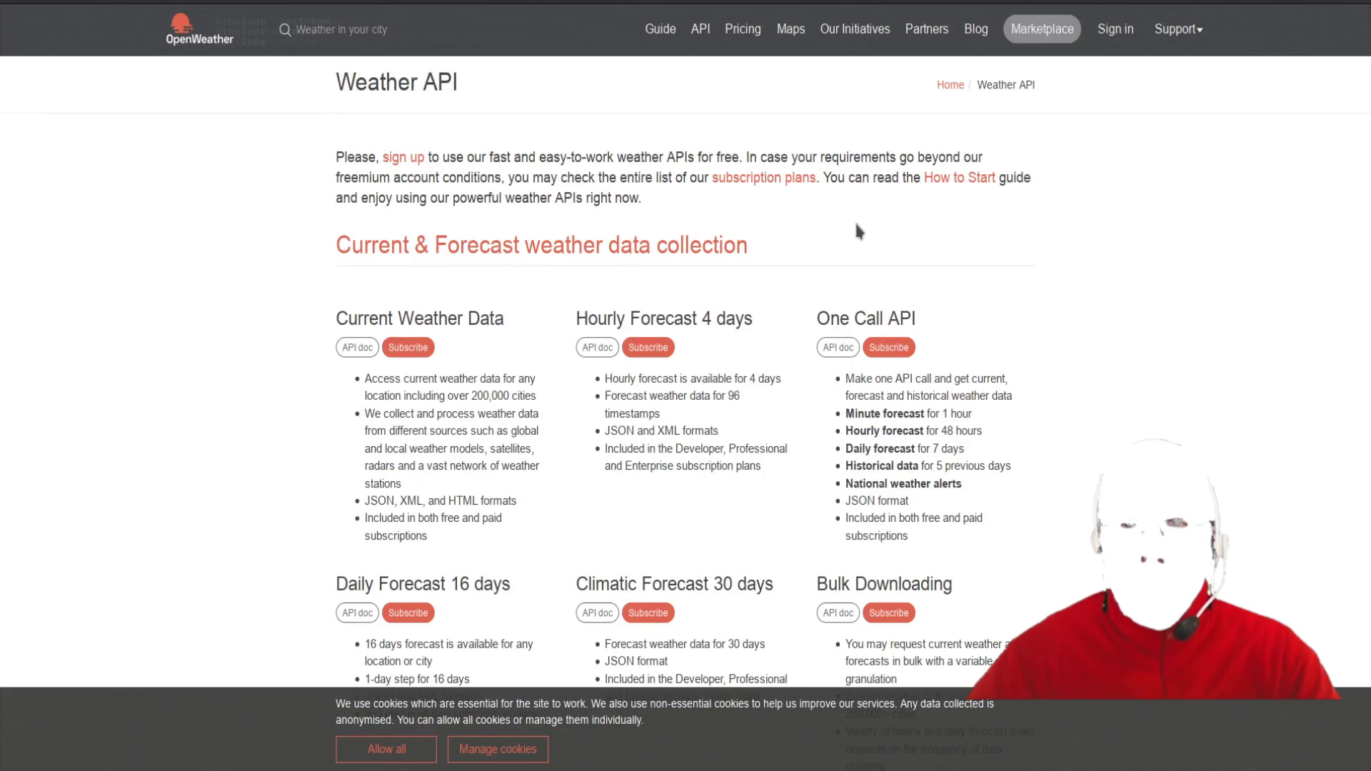
scroll(850, 218, "down", 2)
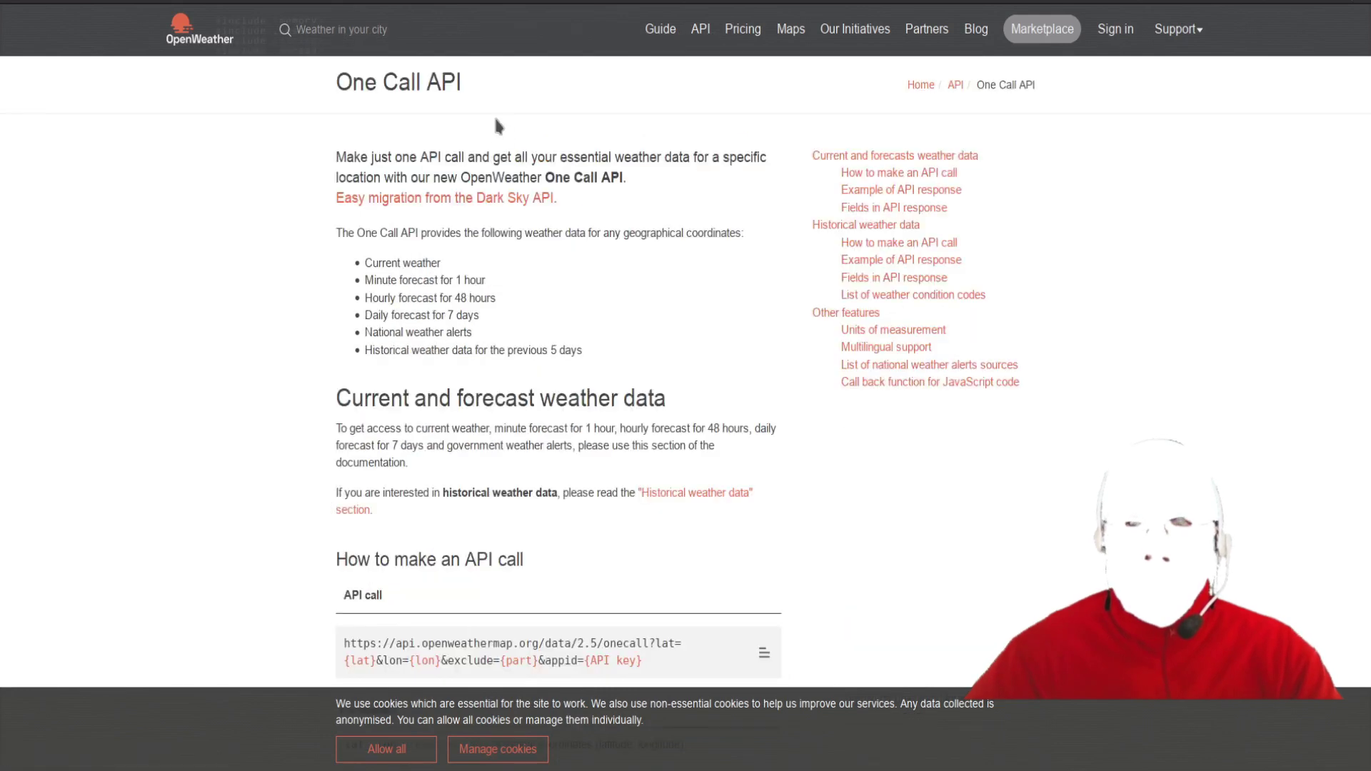
scroll(513, 343, "down", 20)
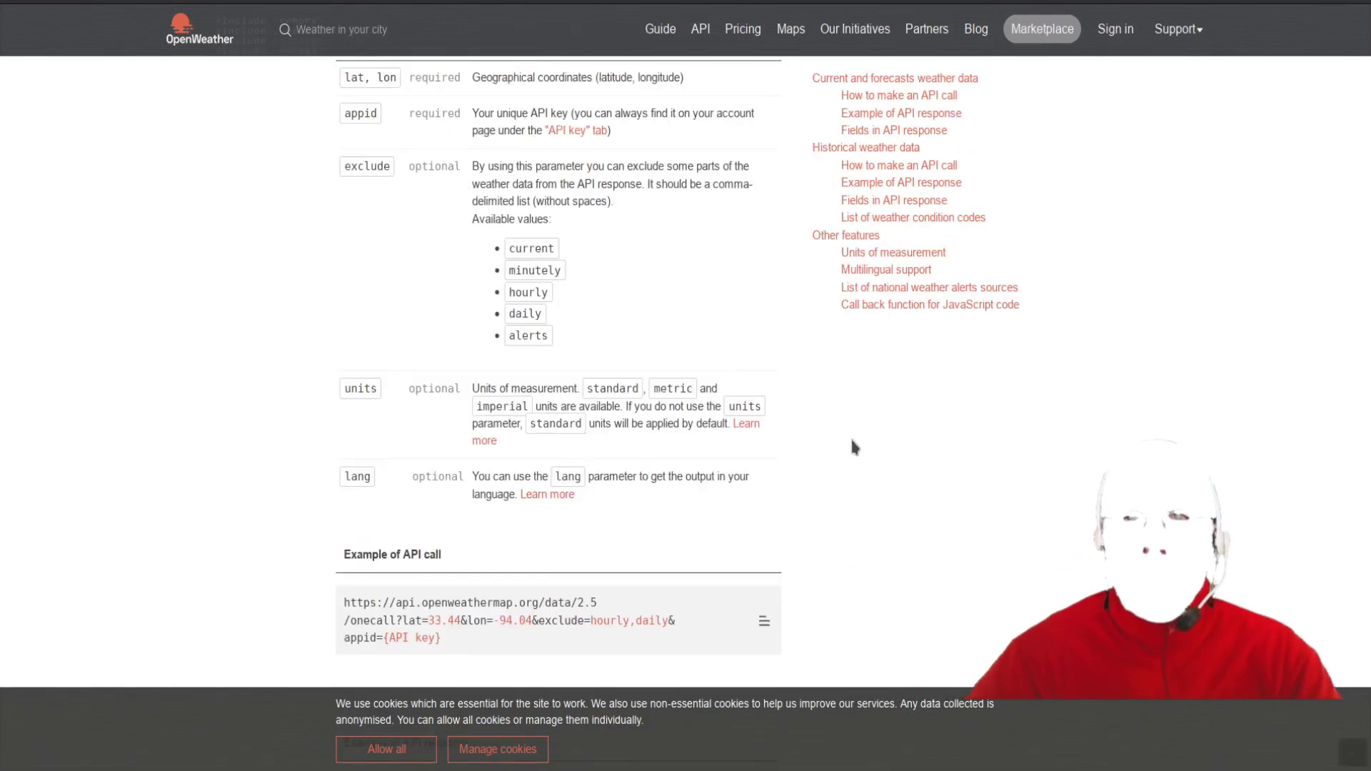
scroll(877, 494, "down", 20)
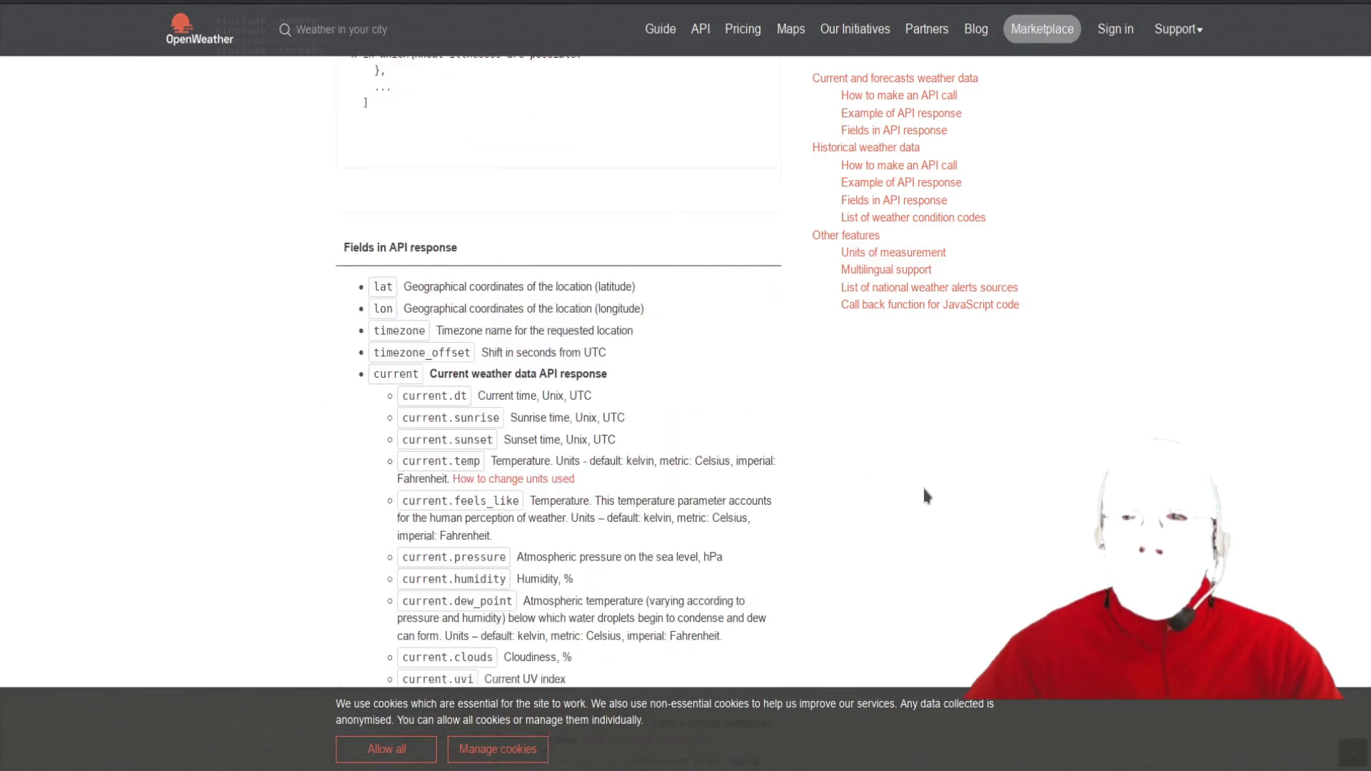
scroll(913, 490, "down", 5)
scroll(907, 508, "up", 20)
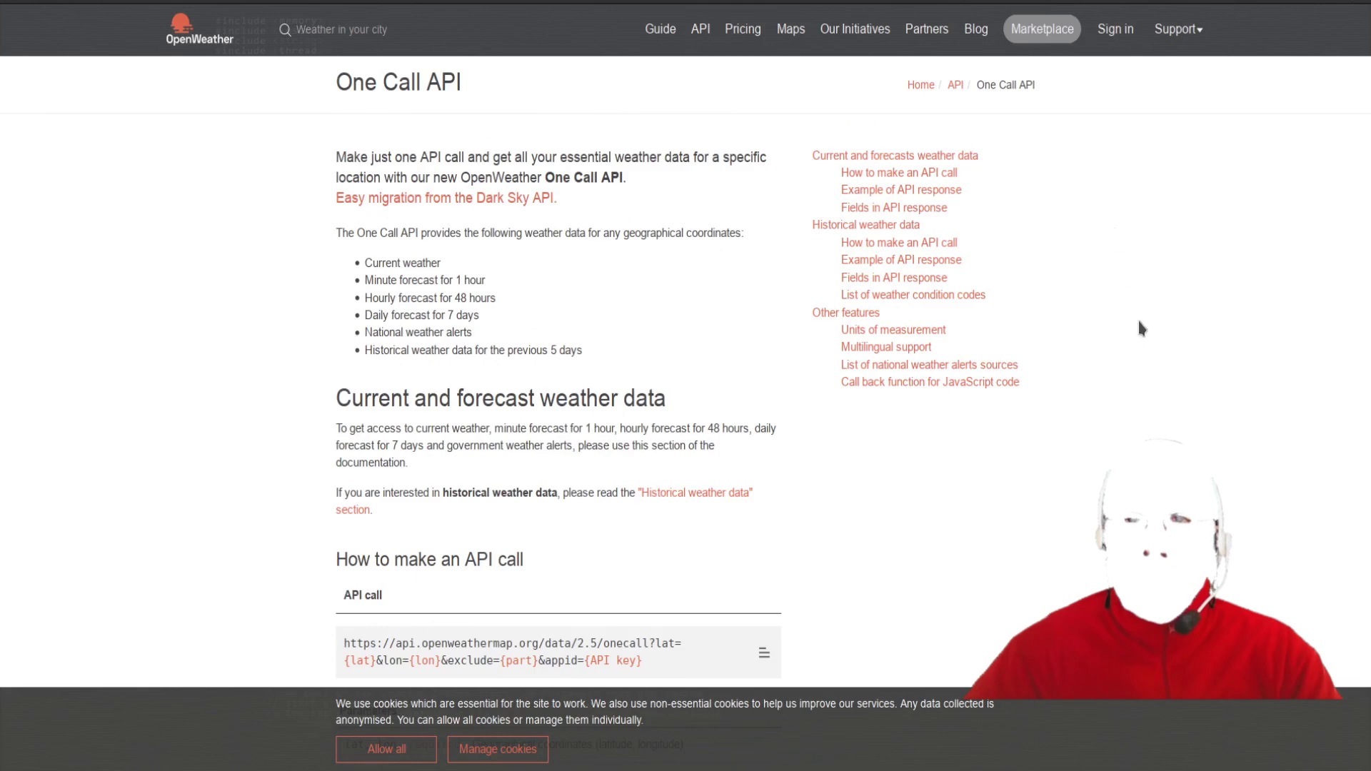
Go to the OpenWeather sign-in page and open the account creation form.
left_click(1124, 35)
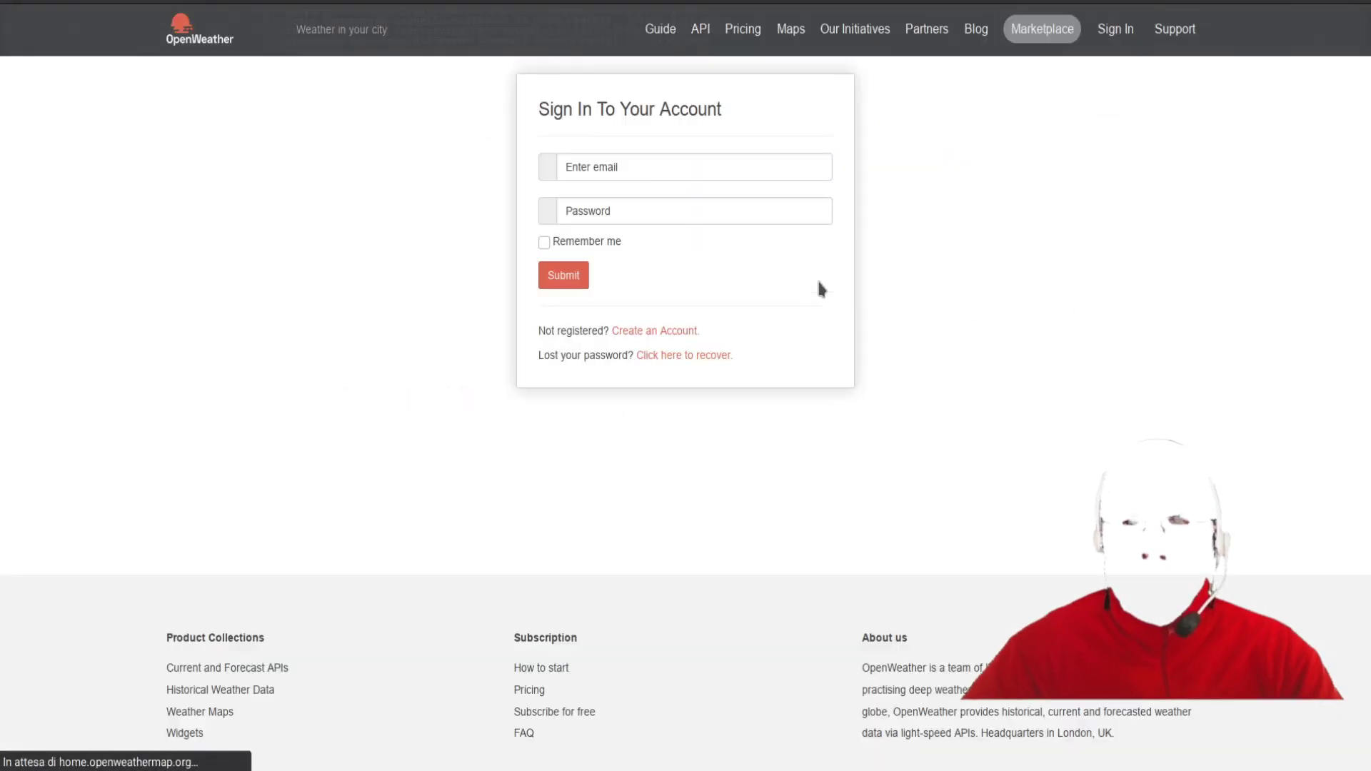
left_click(654, 331)
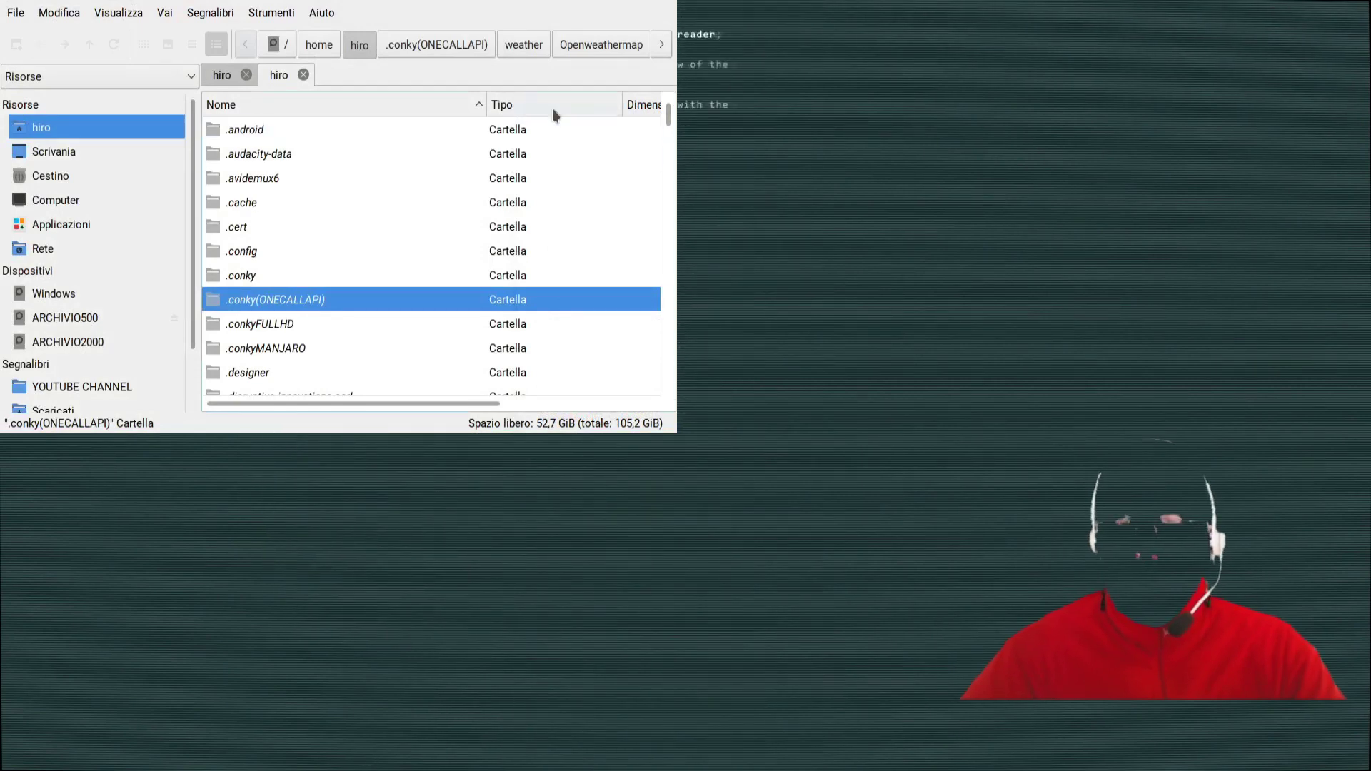
In the file manager, locate and select the .conkyrc_owmonecall file in the home folder.
left_click(223, 78)
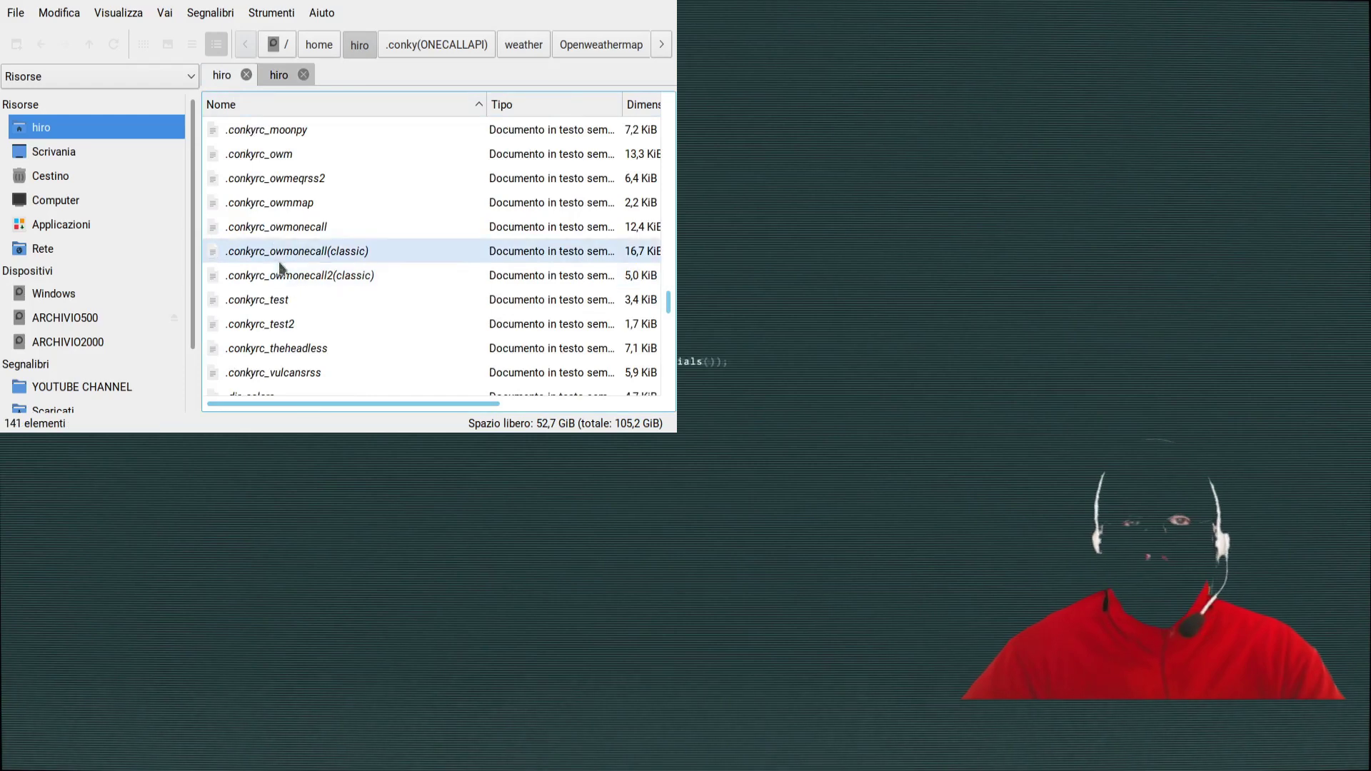
left_click(238, 227)
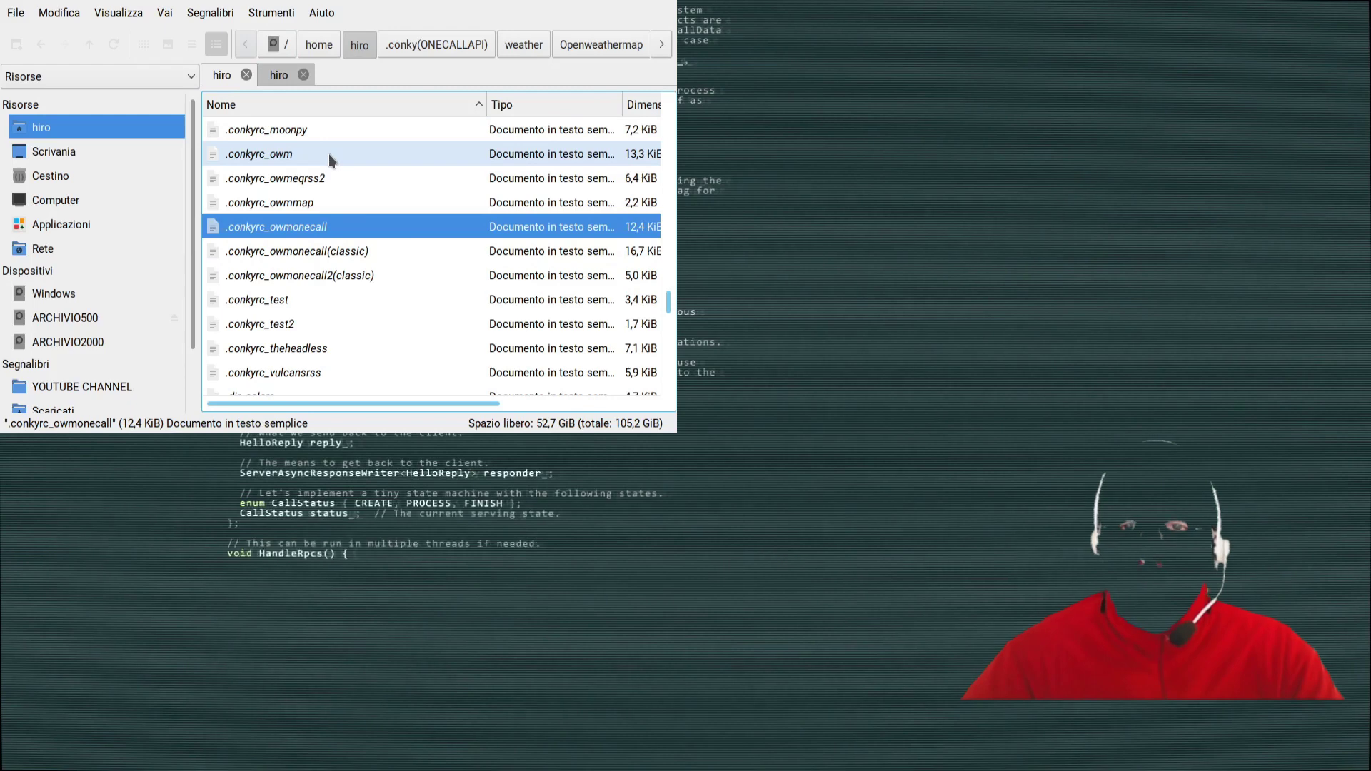
Open the .conky(ONECALLAPI) folder and check the actions available for the .conkyautostart.sh script without running any.
left_click(277, 76)
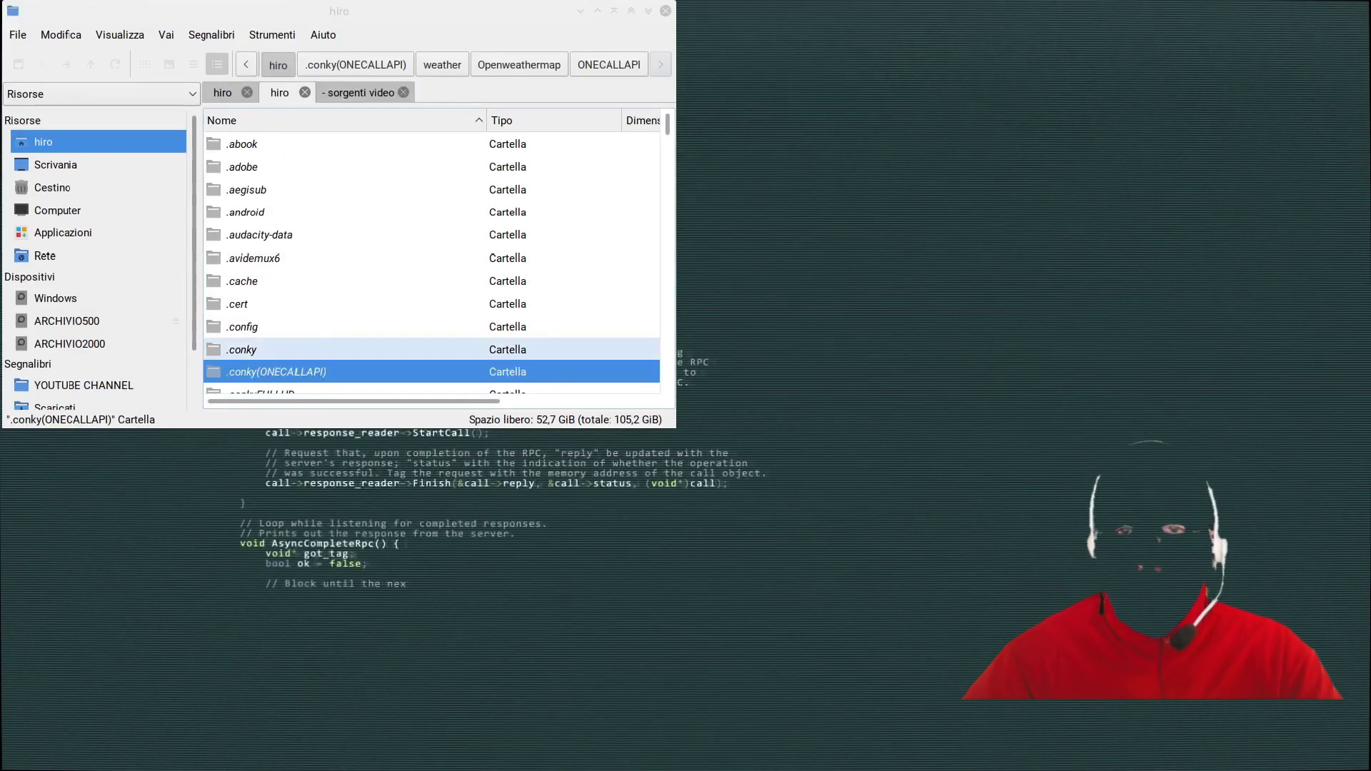
double_click(297, 372)
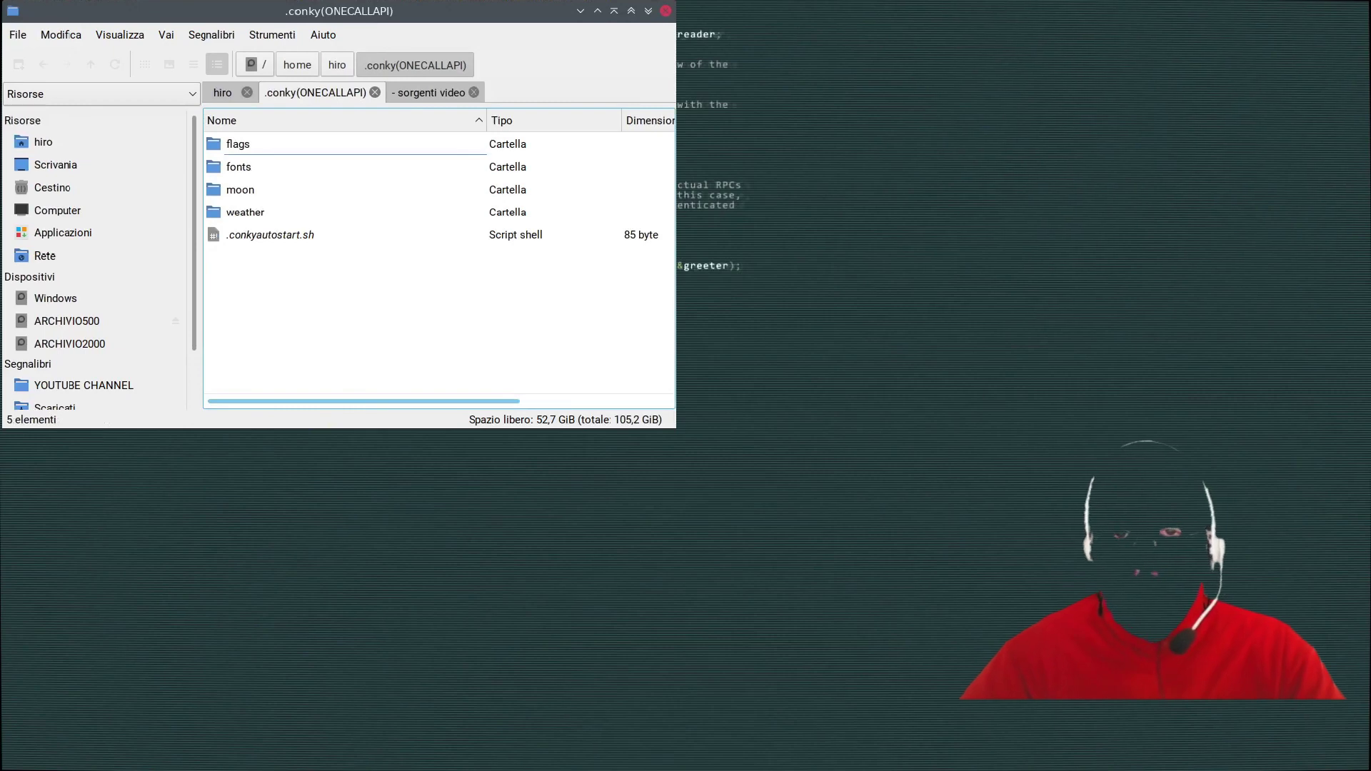
left_click(269, 234)
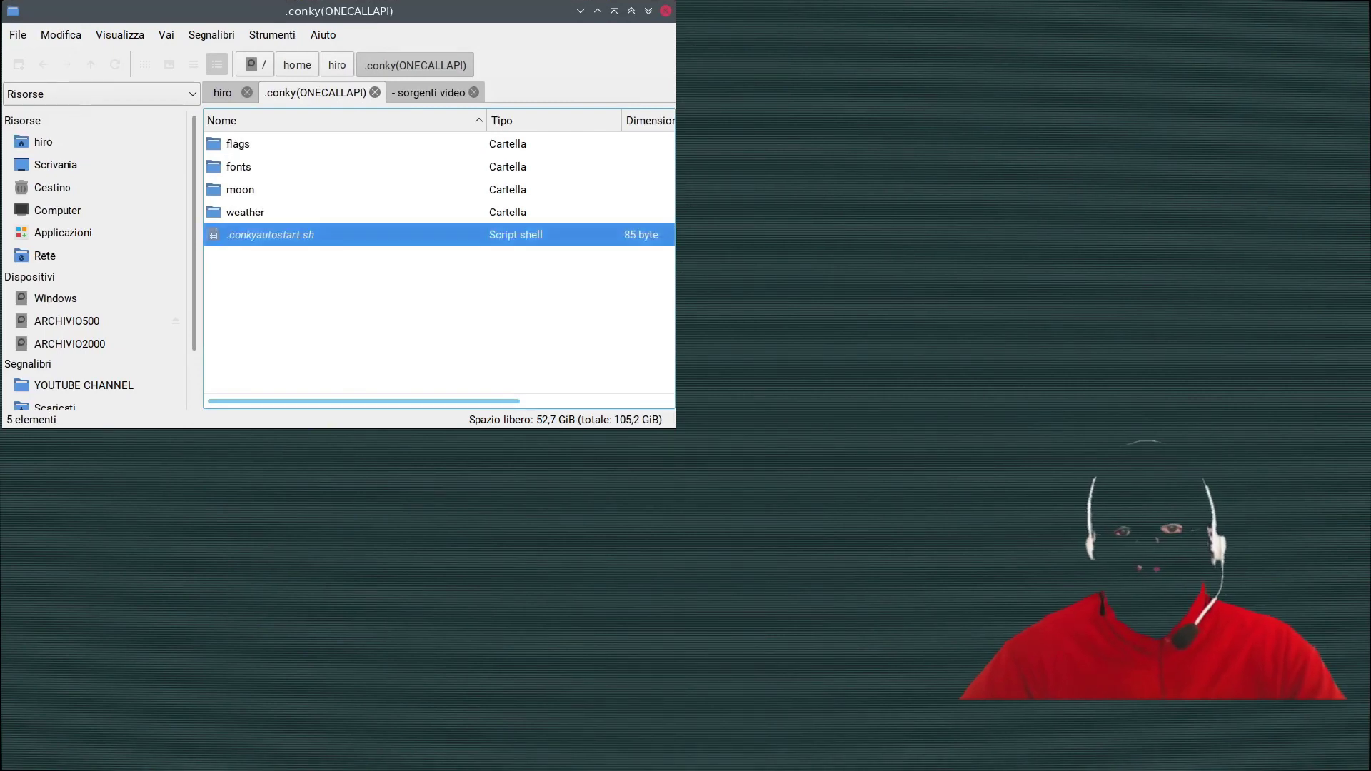
right_click(267, 236)
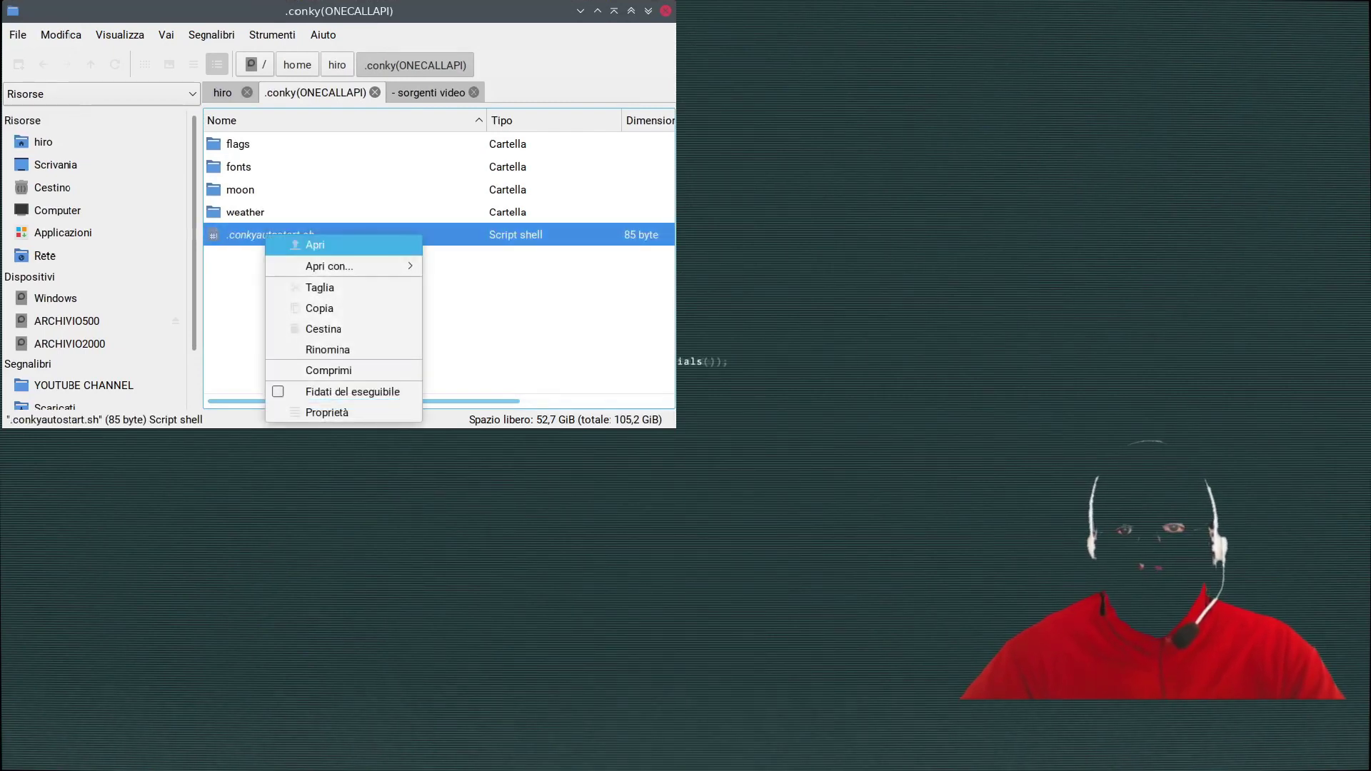
mouse_move(328, 266)
left_click(464, 213)
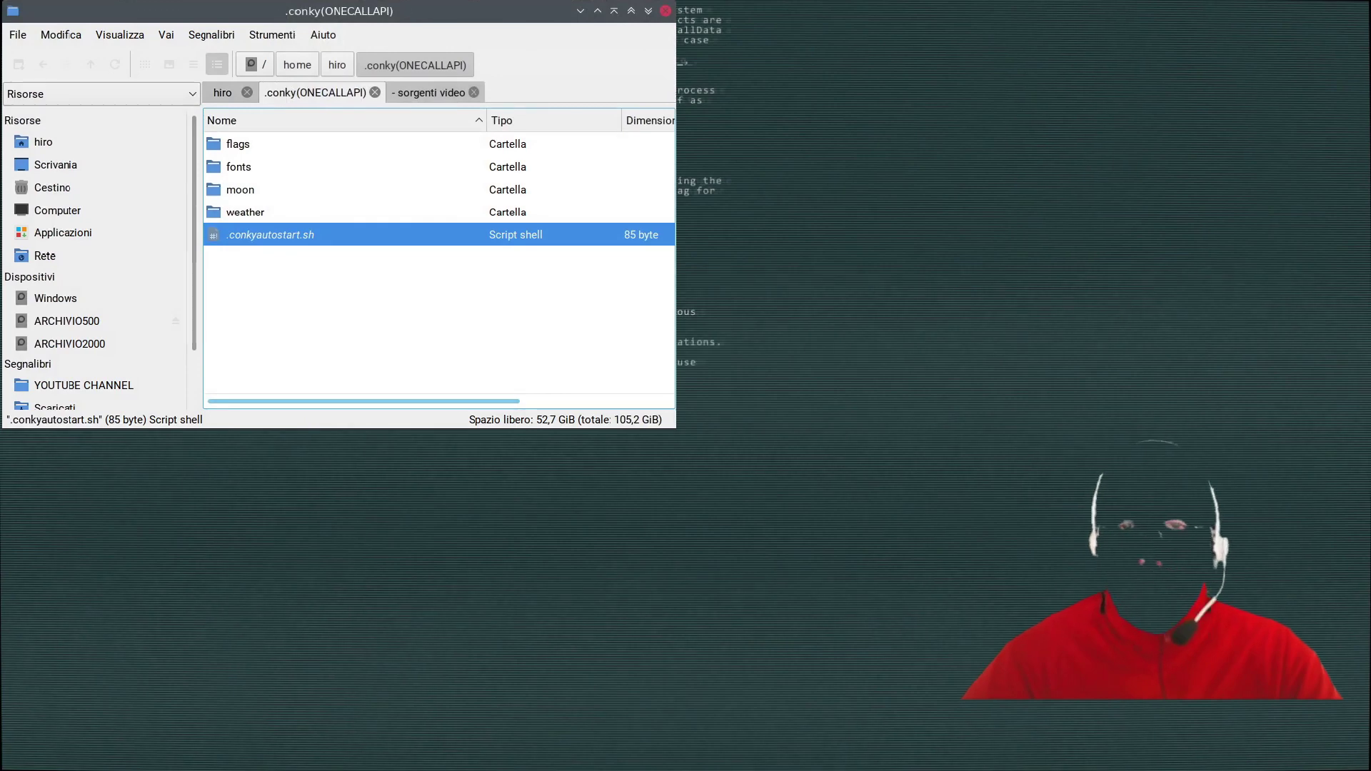
key("Escape")
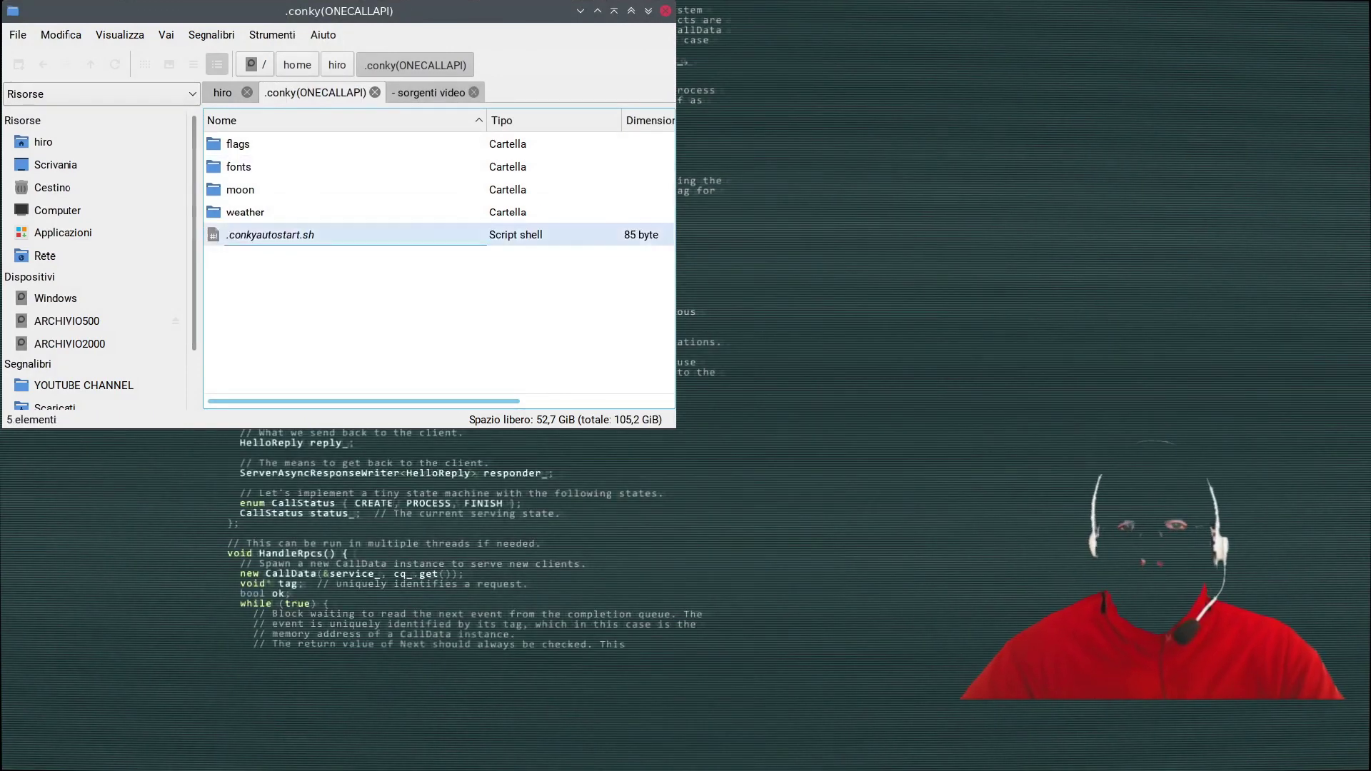
View the contents of the flags and fonts folders, then return to the .conky(ONECALLAPI) folder.
double_click(238, 144)
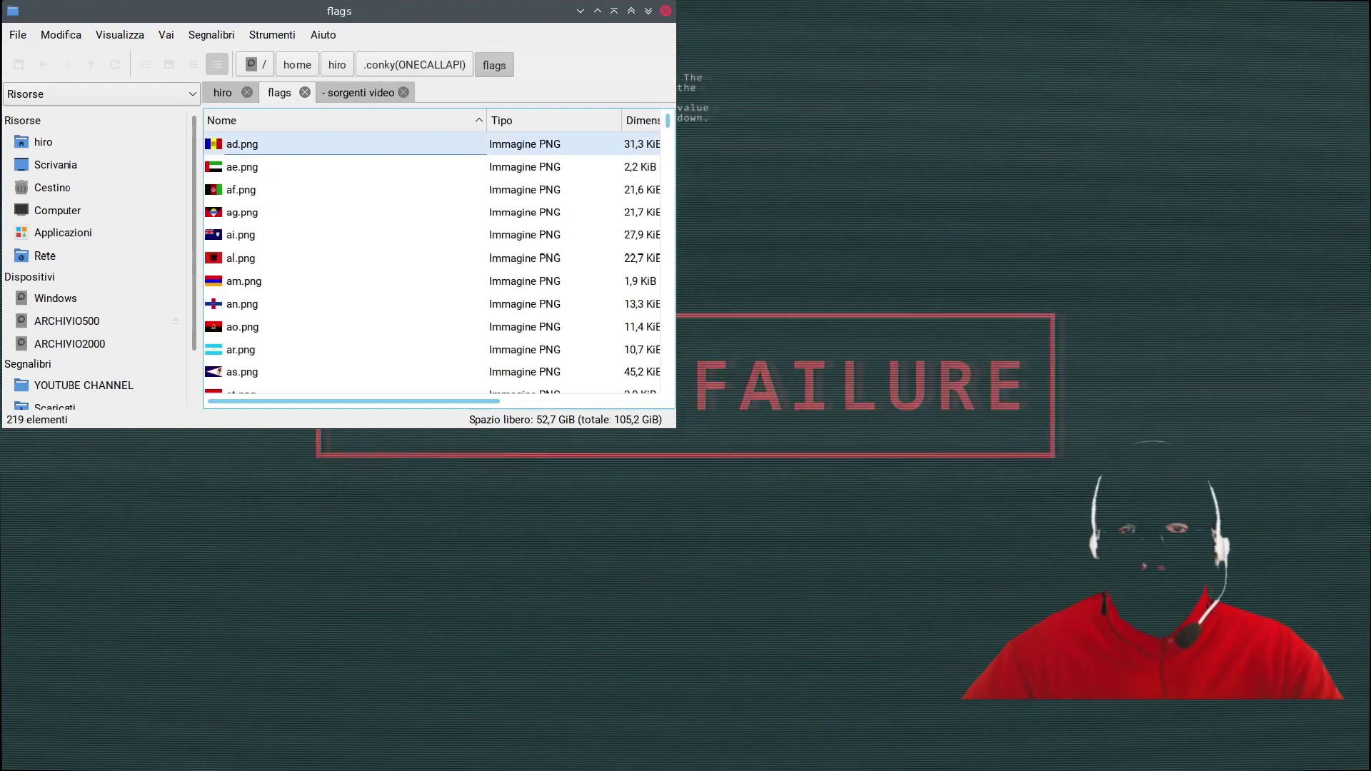
key("alt+Left")
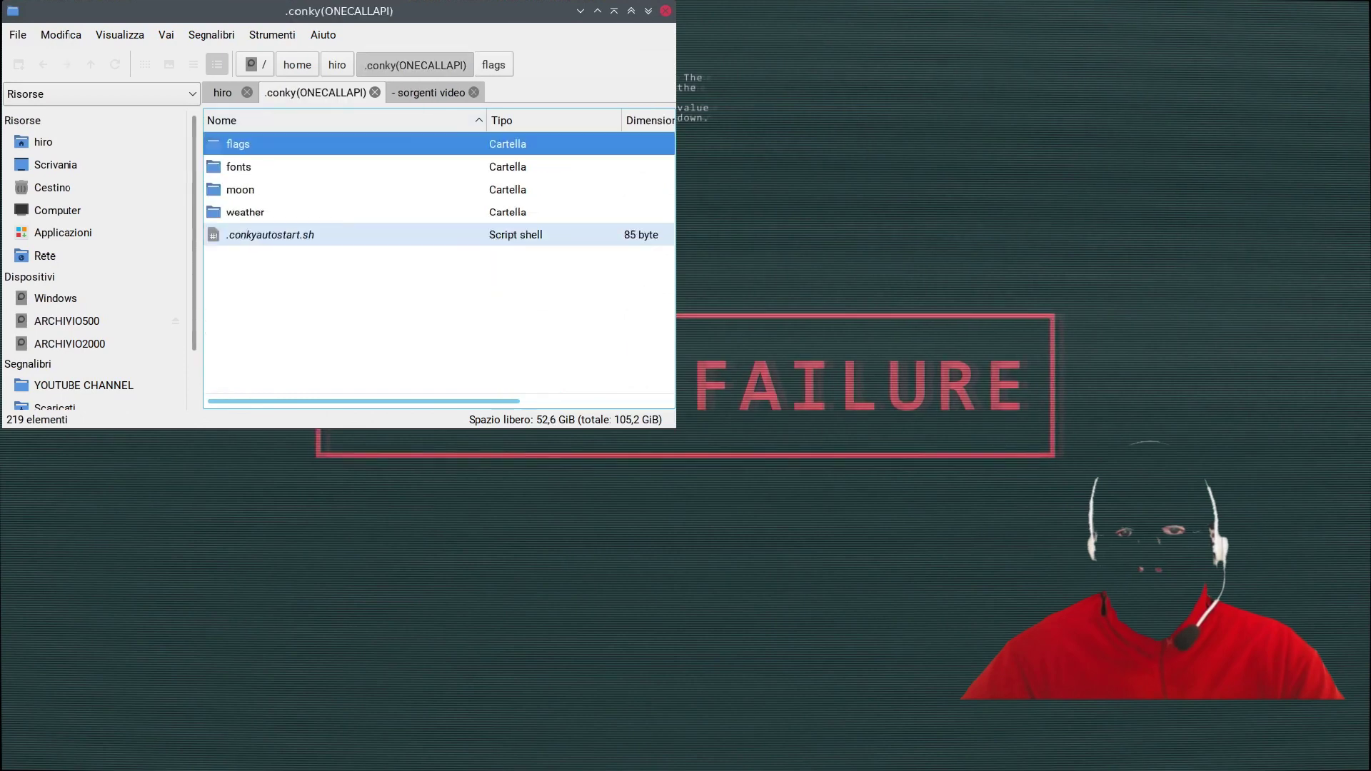
double_click(240, 168)
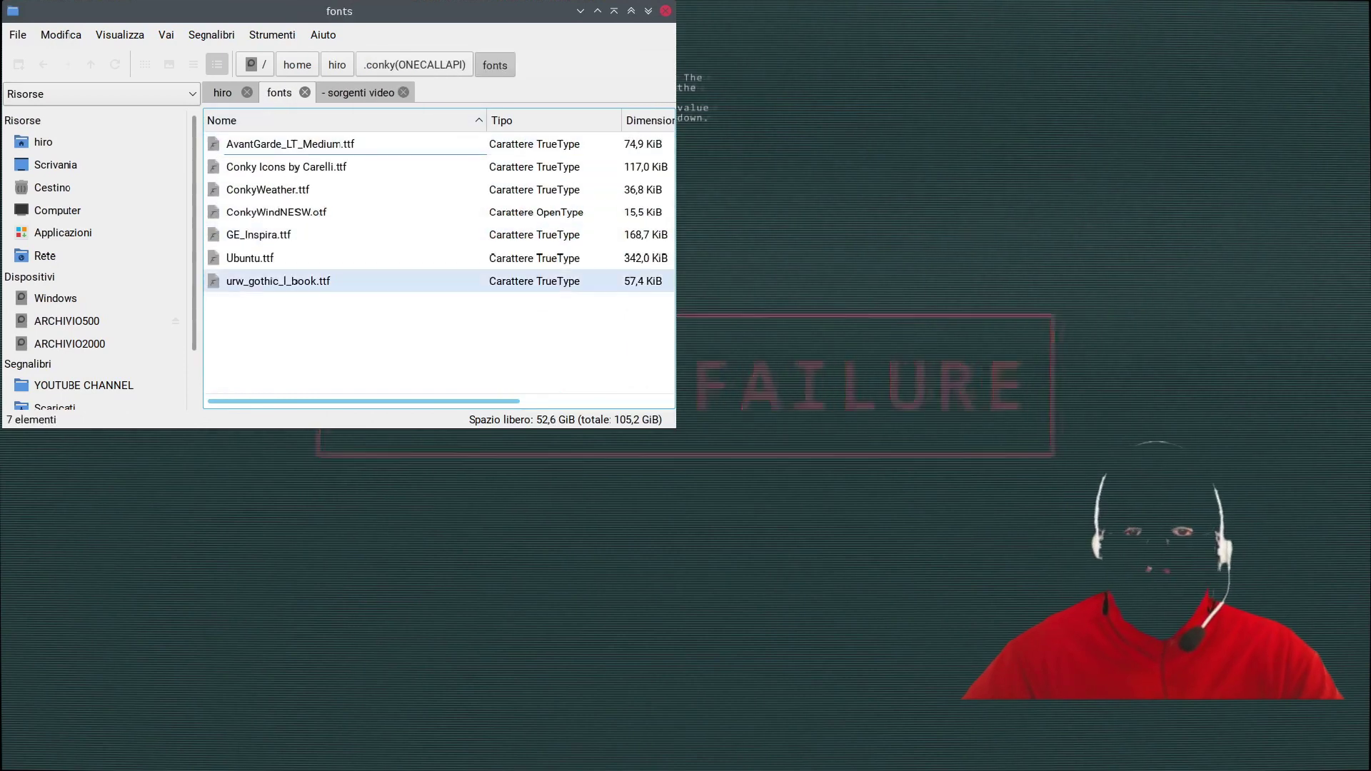
left_click(278, 281)
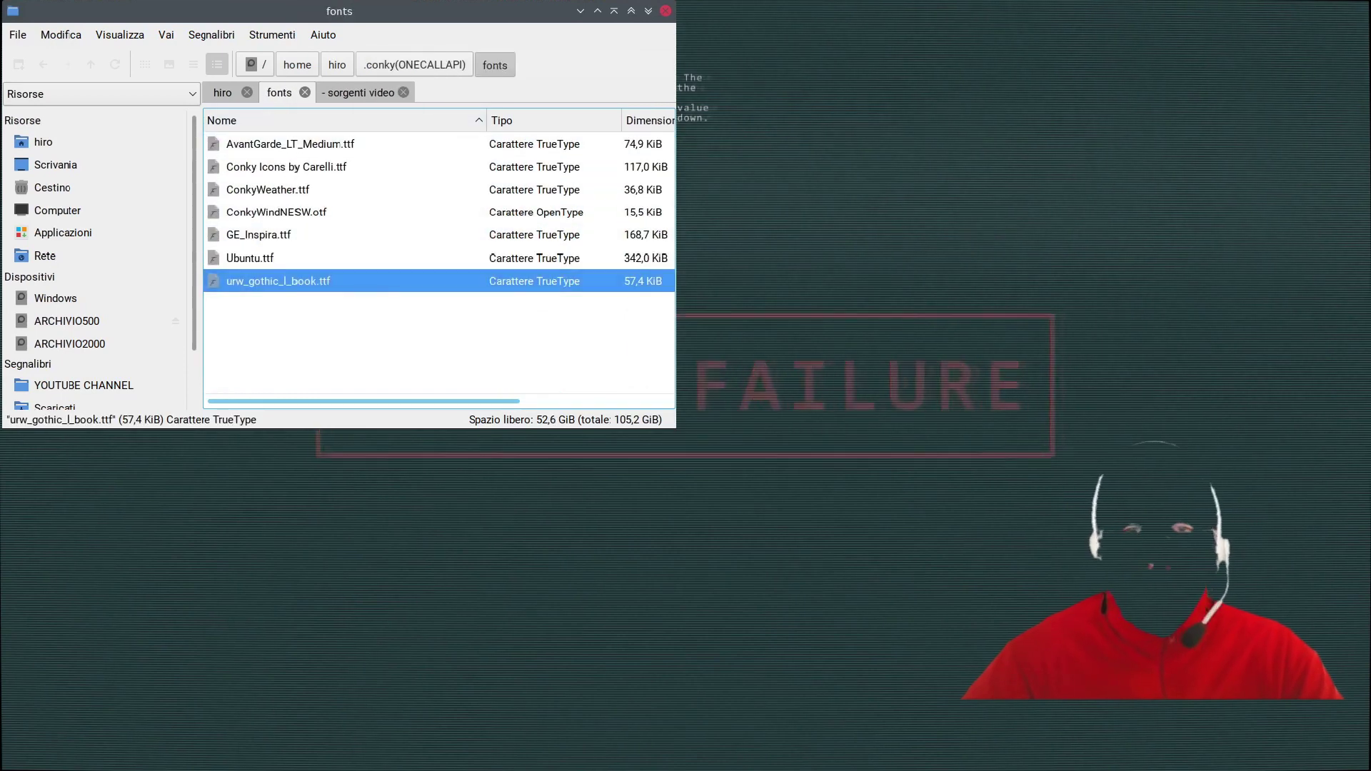
left_click(371, 336)
key("alt+Left")
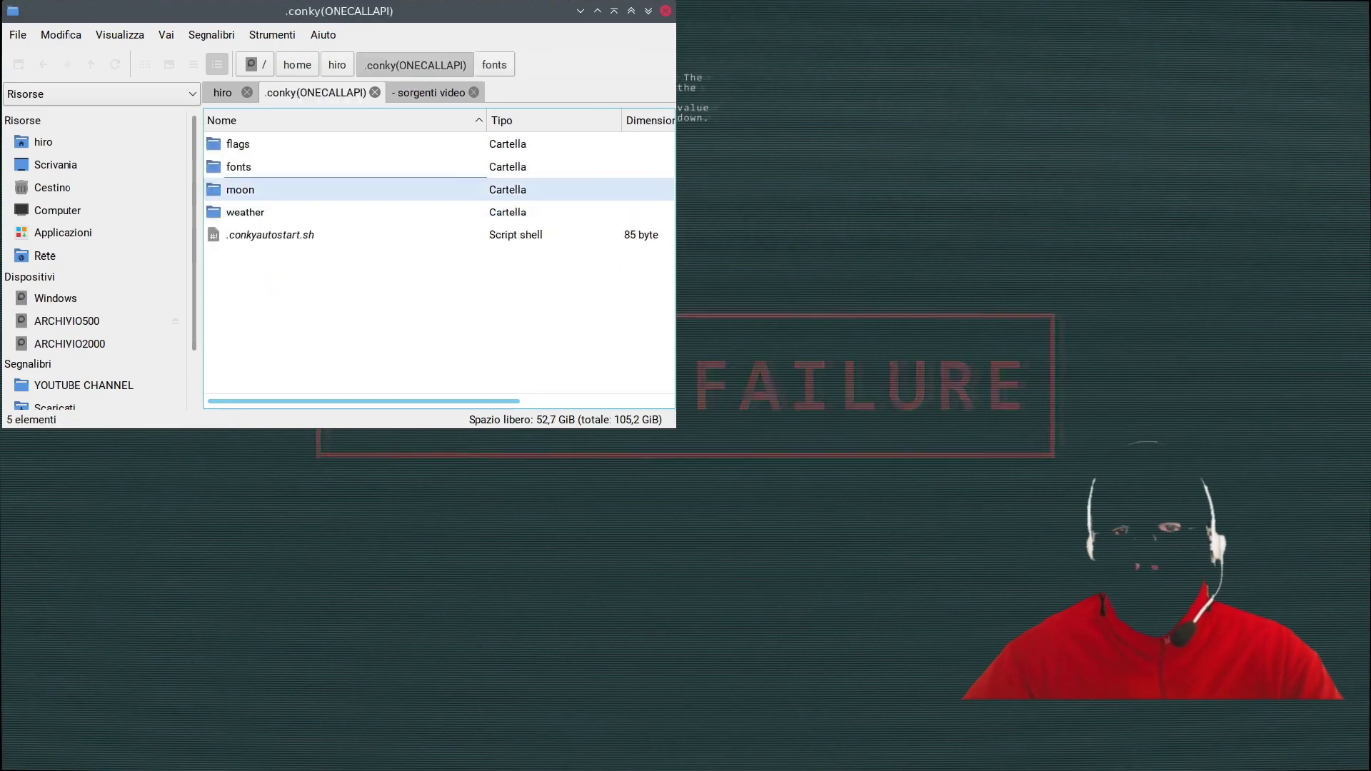
Browse the Moongiant_python folder inside moon and return to the .conky(ONECALLAPI) folder.
double_click(241, 190)
double_click(272, 143)
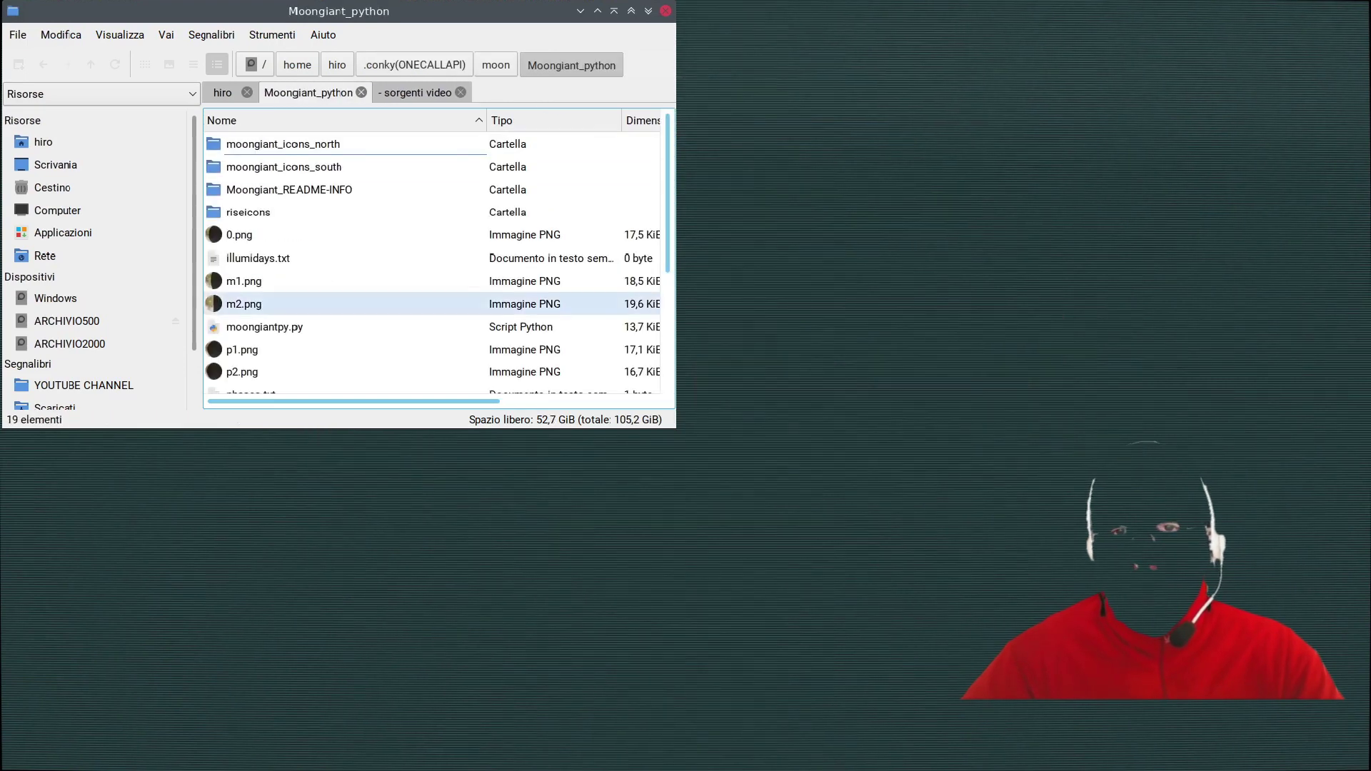
scroll(299, 304, "down", 3)
scroll(300, 303, "up", 3)
key("alt+Left")
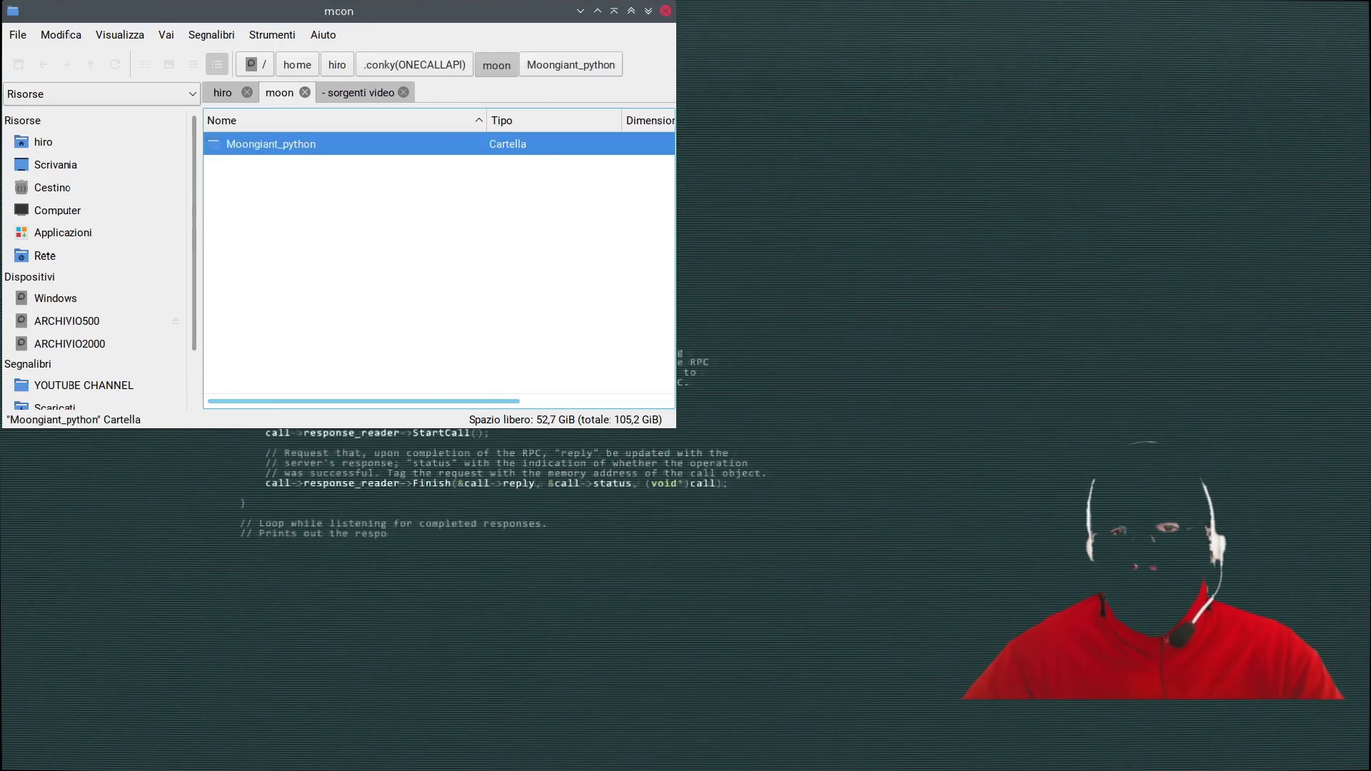
key("alt+Left")
Open the weather folder and view the images in its compass subfolder.
double_click(245, 212)
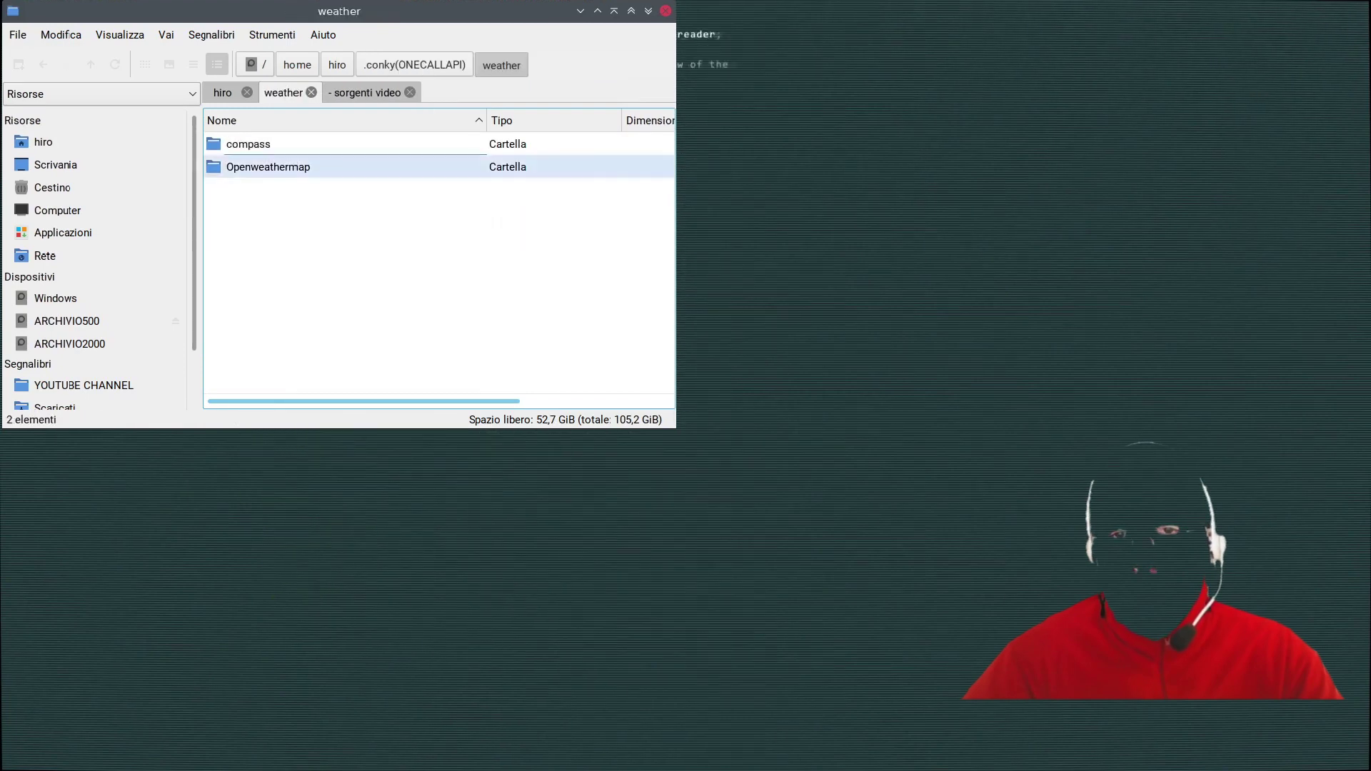
double_click(237, 144)
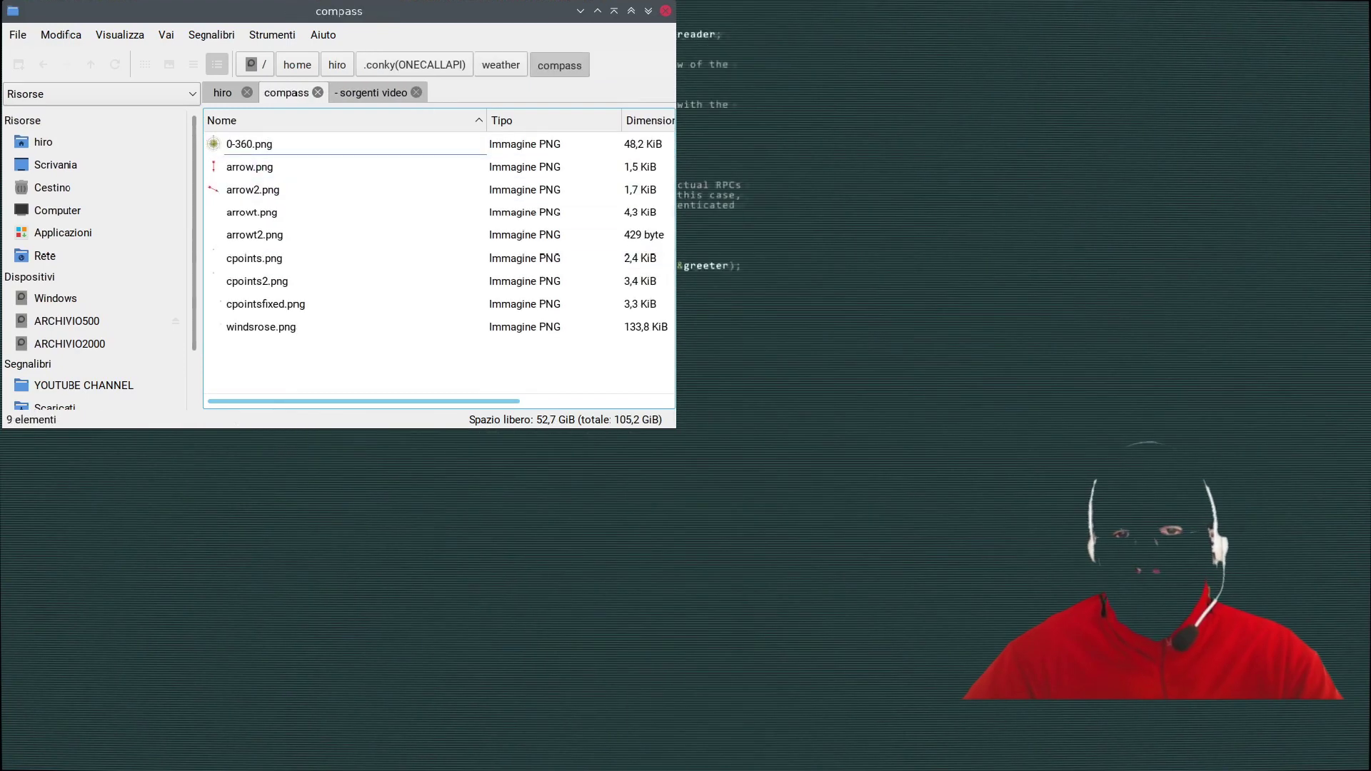
key("alt+Left")
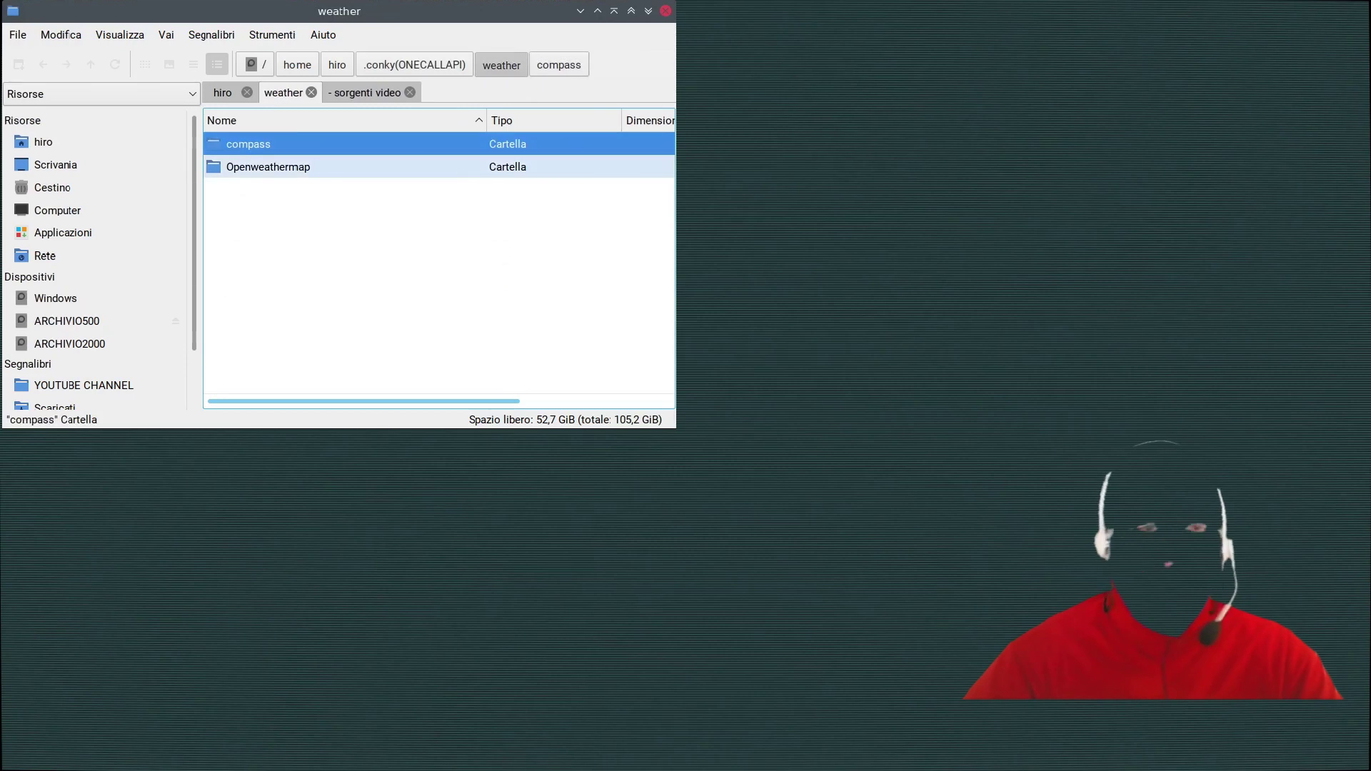
Open the Openweathermap folder and check its icons subfolder, owmicon.png and python_logo.png.
double_click(268, 166)
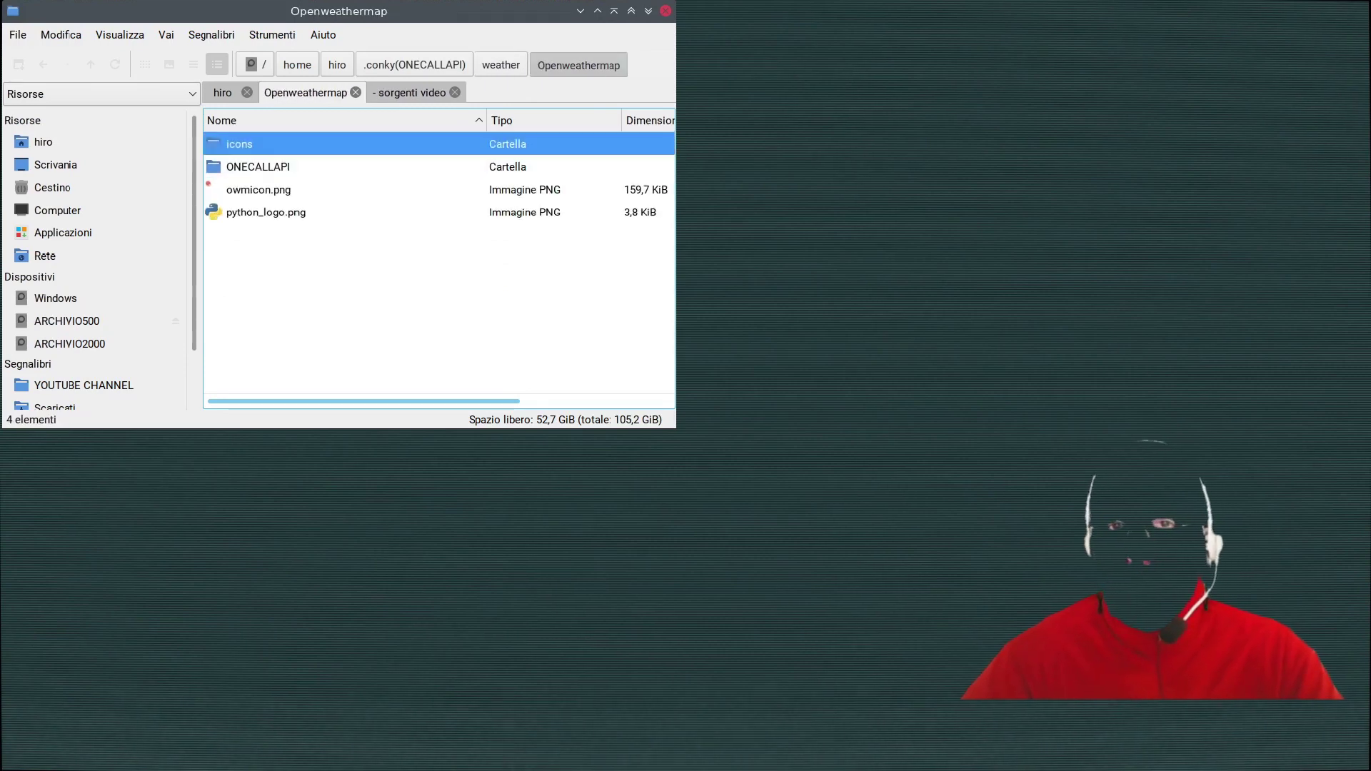
double_click(268, 143)
key("alt+Left")
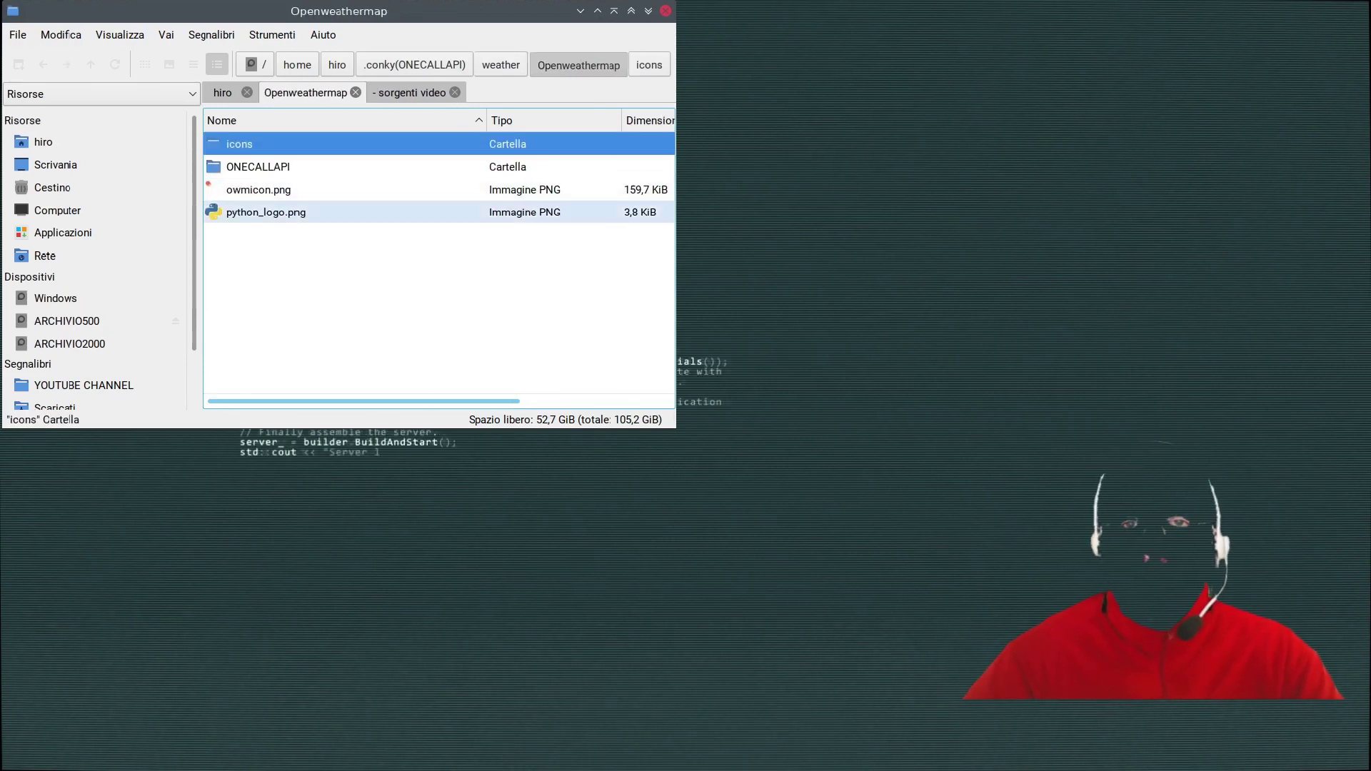
left_click(268, 190)
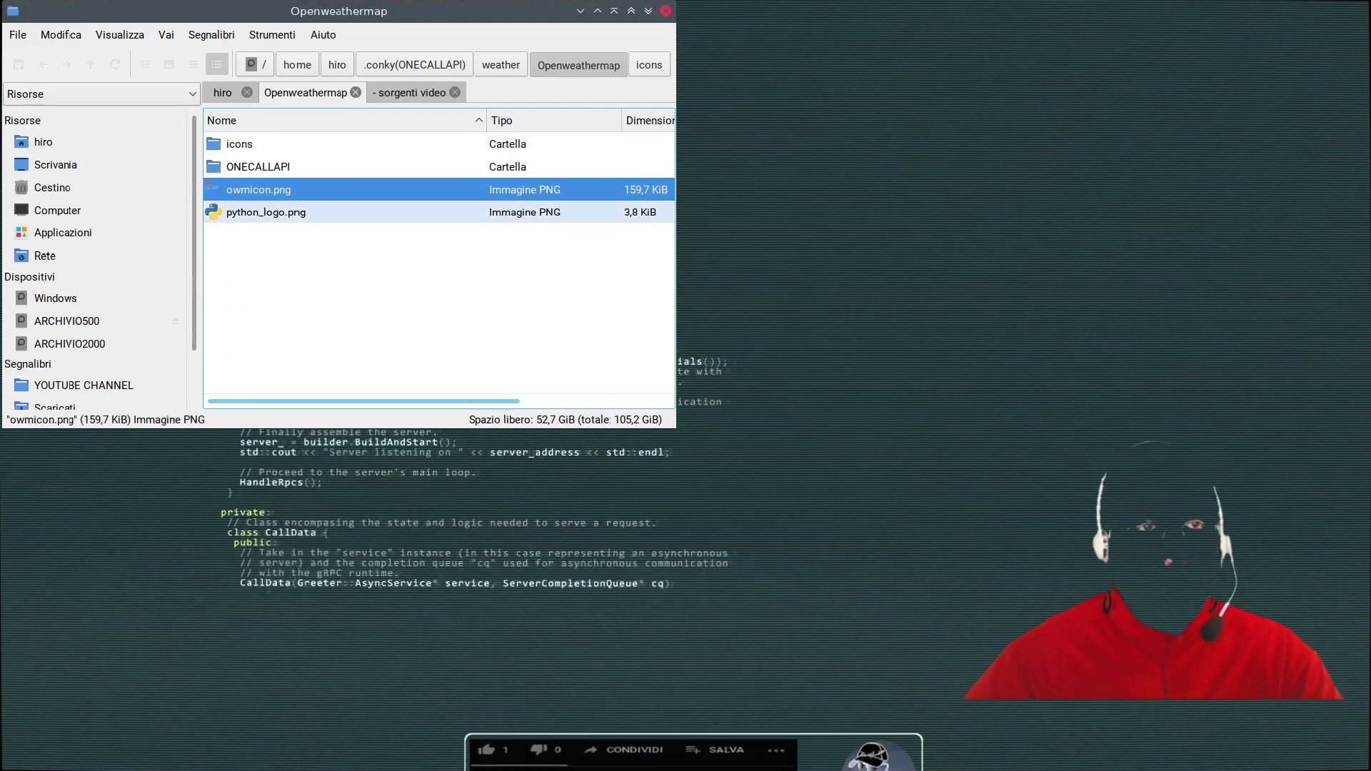
left_click(268, 212)
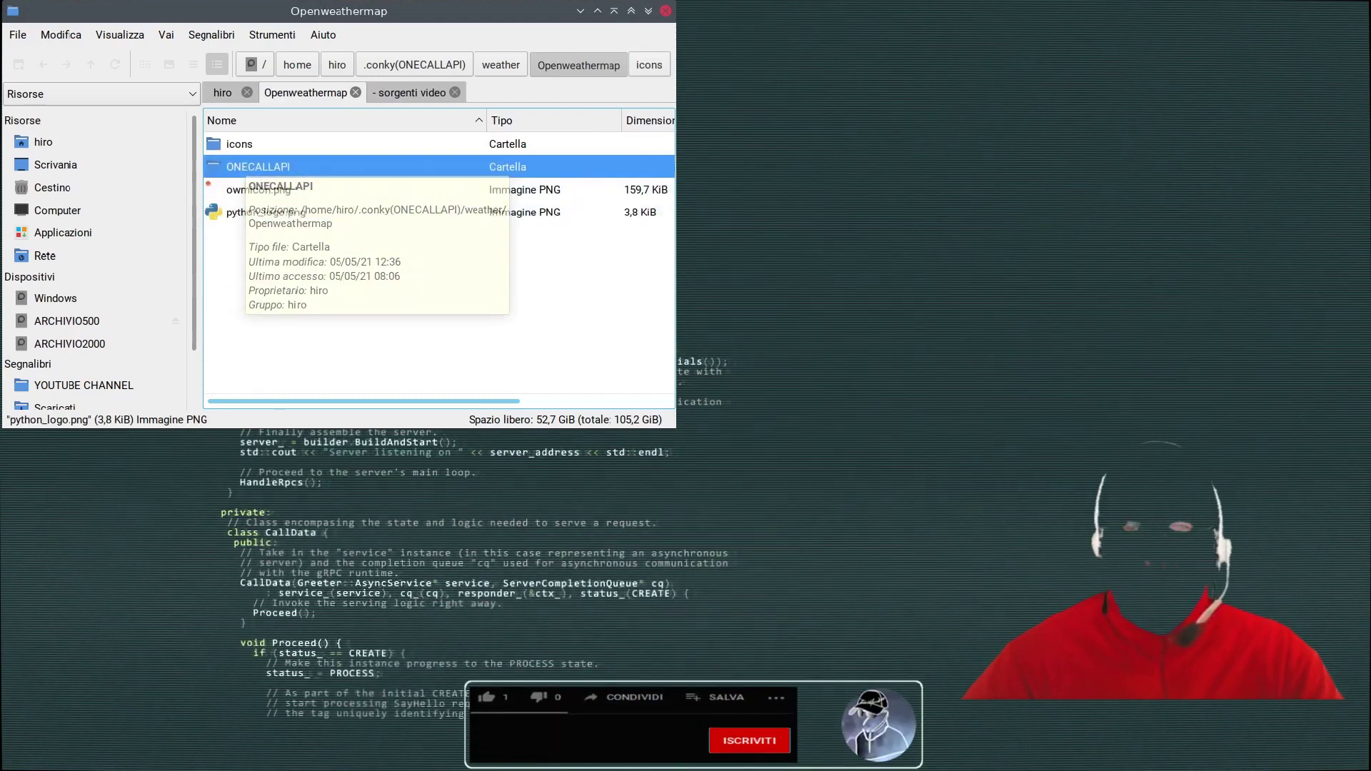
Open the ONECALLAPI folder and select the onecallapi.py script.
double_click(250, 166)
scroll(357, 280, "down", 6)
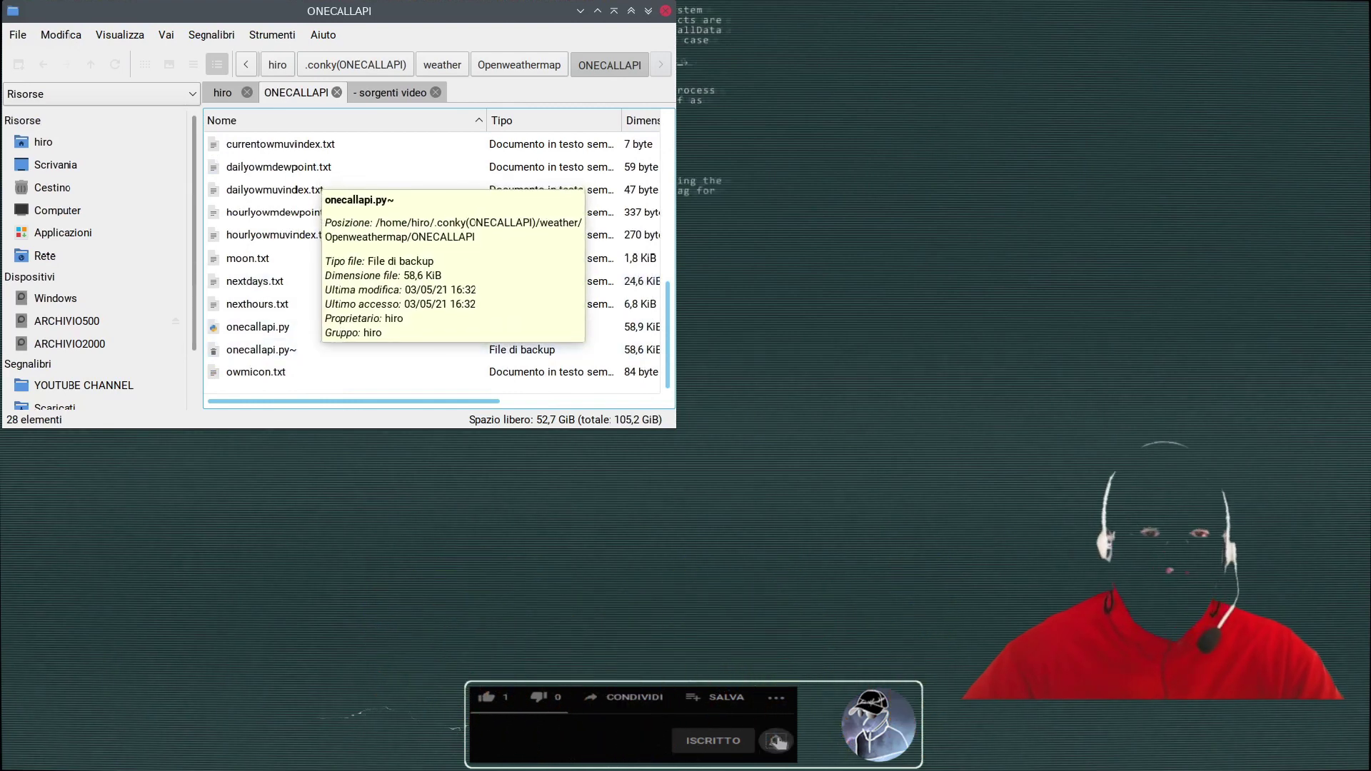
left_click(309, 327)
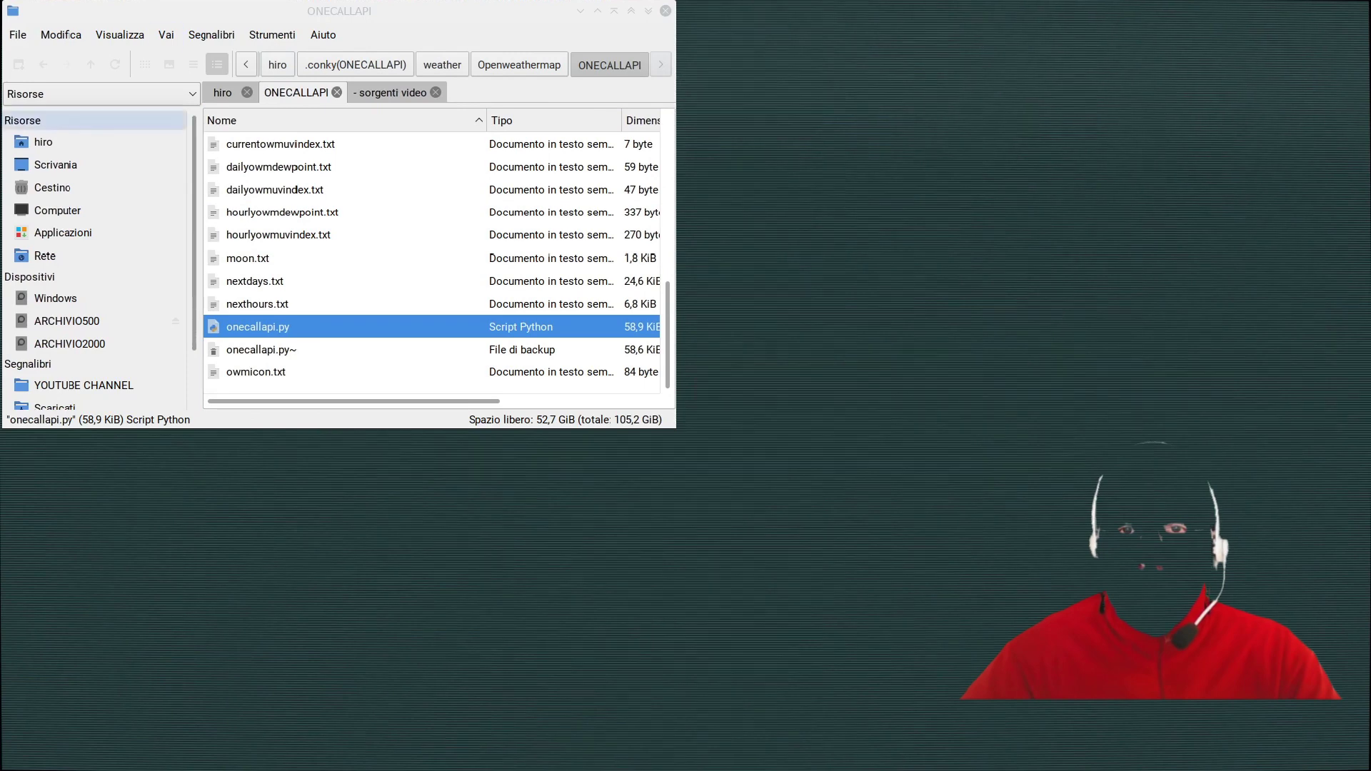
Open .conkyrc_owmonecall from the home folder in the text editor and examine the commented sections of its conky.text block.
left_click(223, 92)
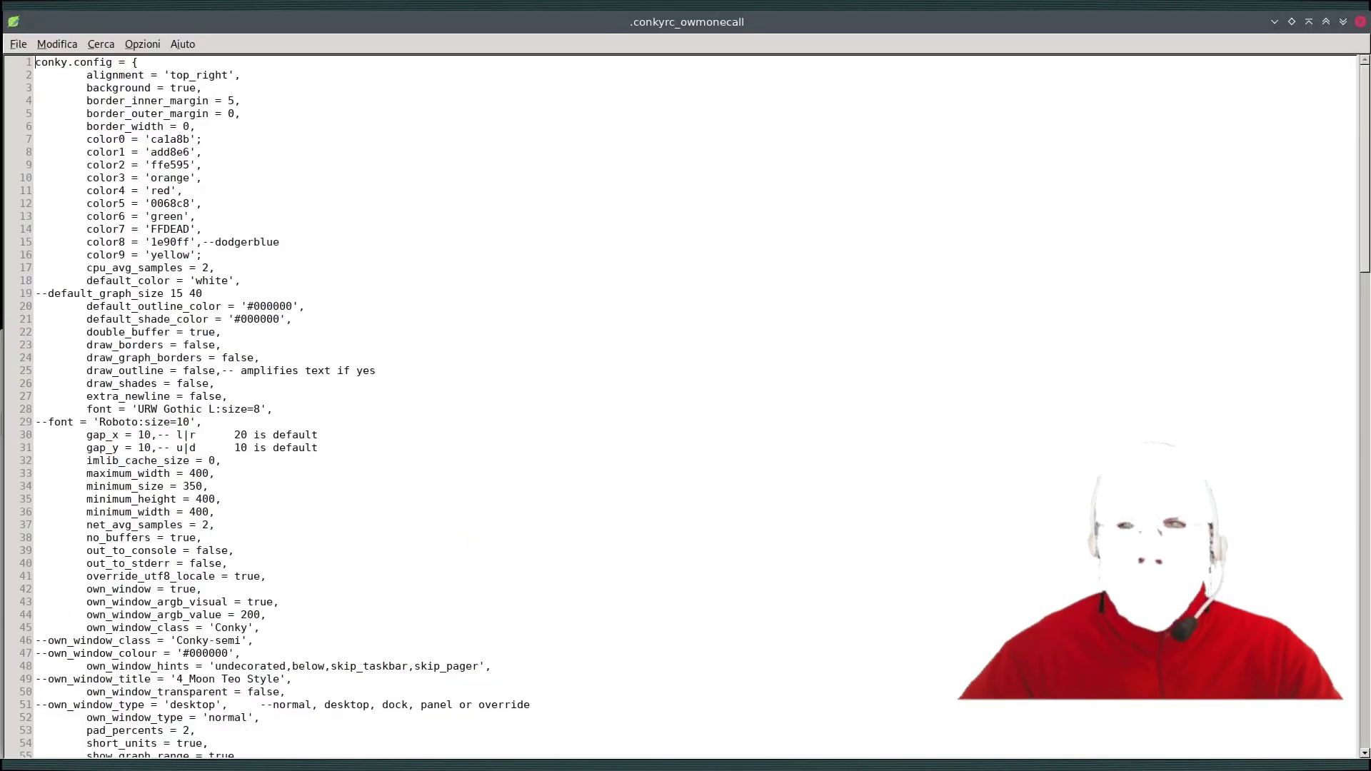
scroll(685, 407, "down", 15)
scroll(686, 407, "down", 4)
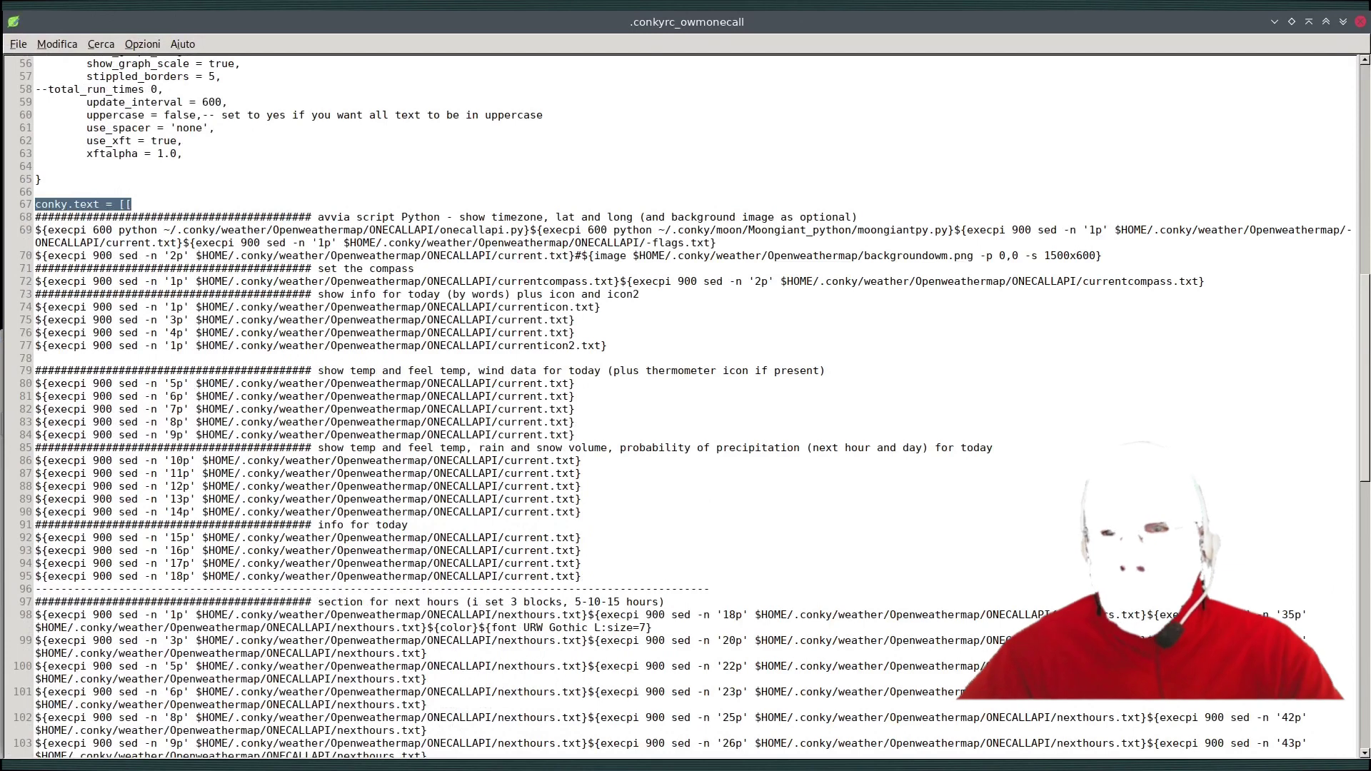
left_click_drag(74, 230, 837, 255)
left_click_drag(318, 217, 839, 217)
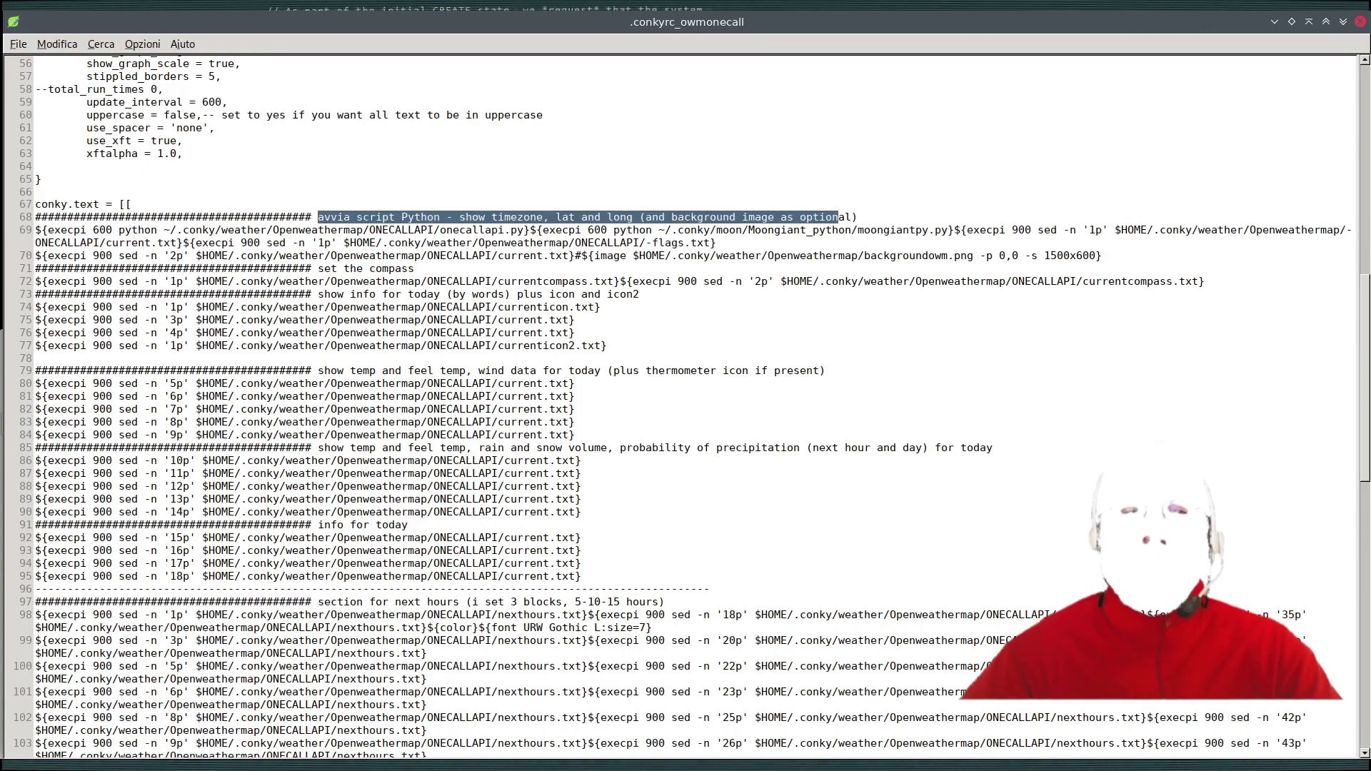
left_click_drag(323, 268, 414, 268)
scroll(686, 407, "down", 9)
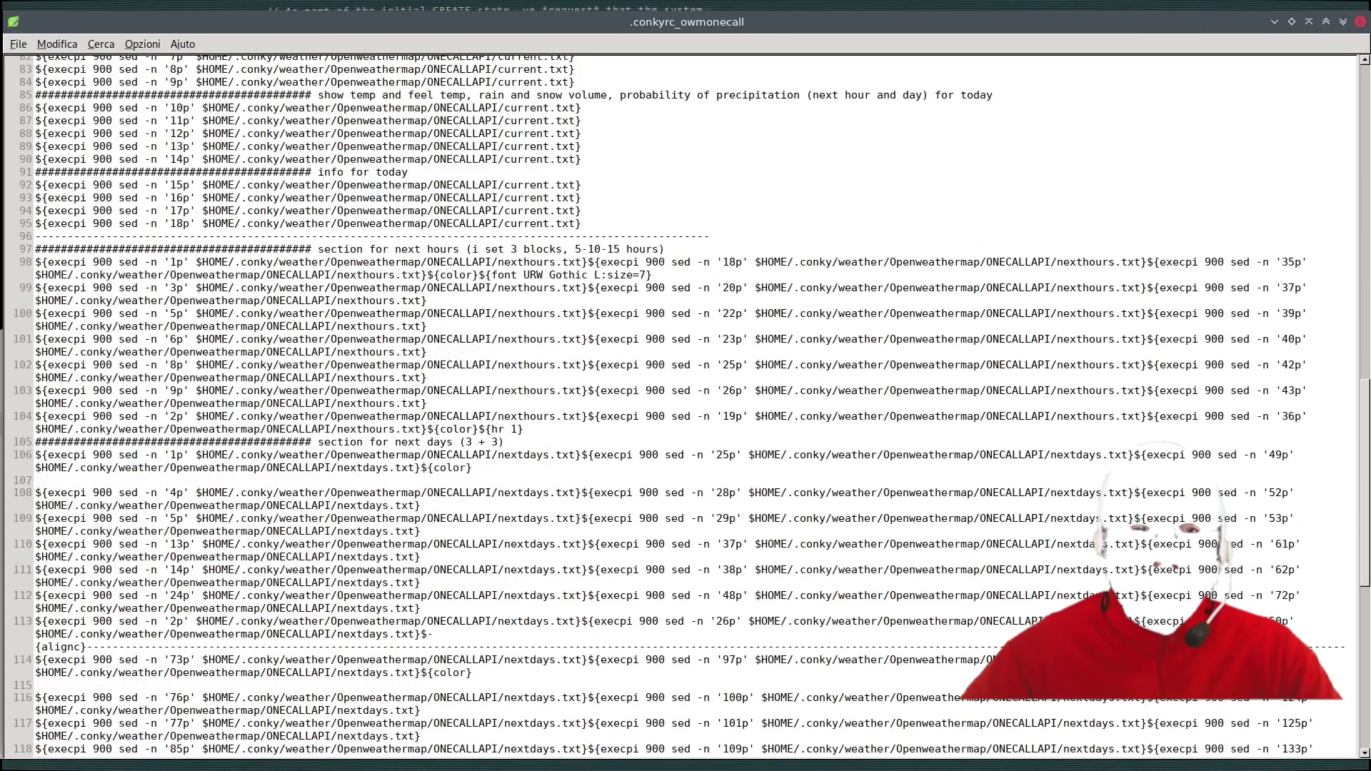
Examine the remaining conky.text sections through moon and alerts, and highlight the '5p' current.txt line under today's temperature and wind data.
scroll(685, 407, "down", 10)
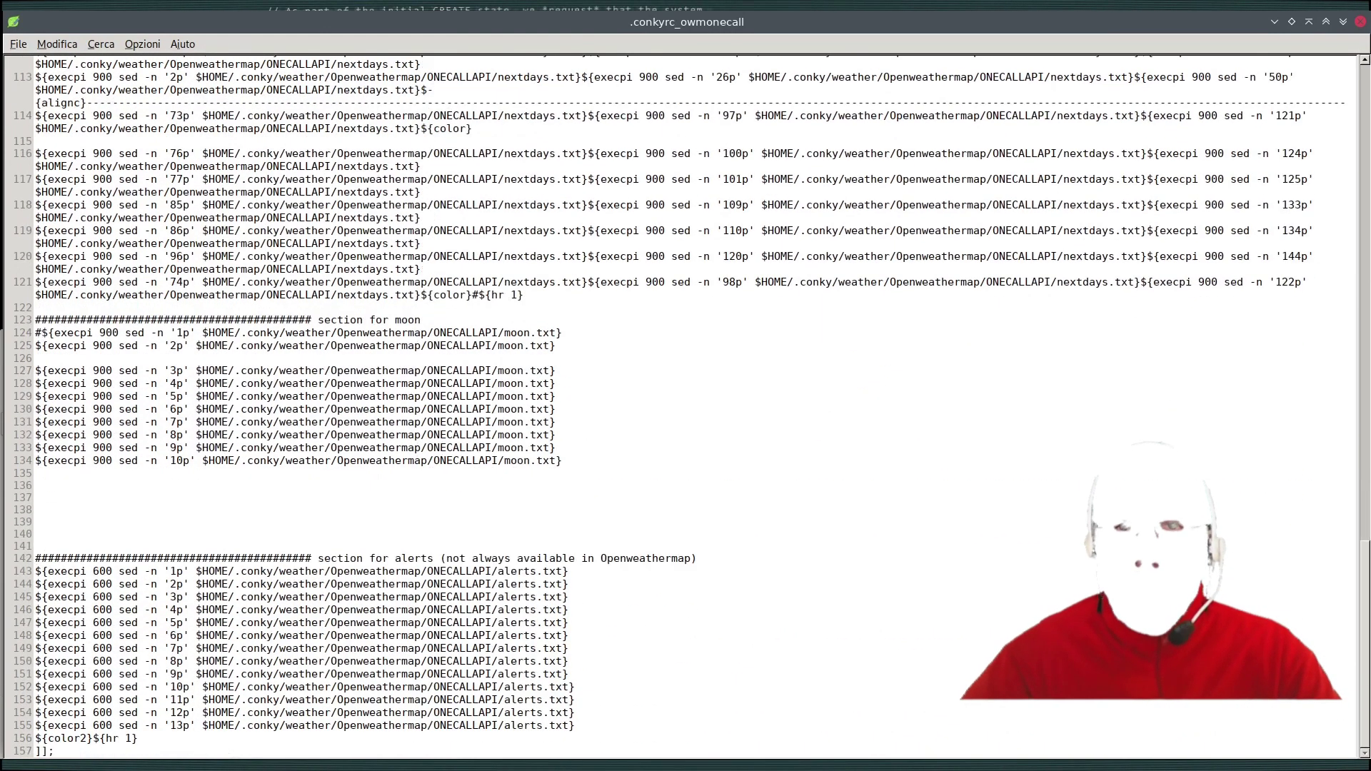
scroll(686, 407, "up", 20)
scroll(686, 407, "down", 4)
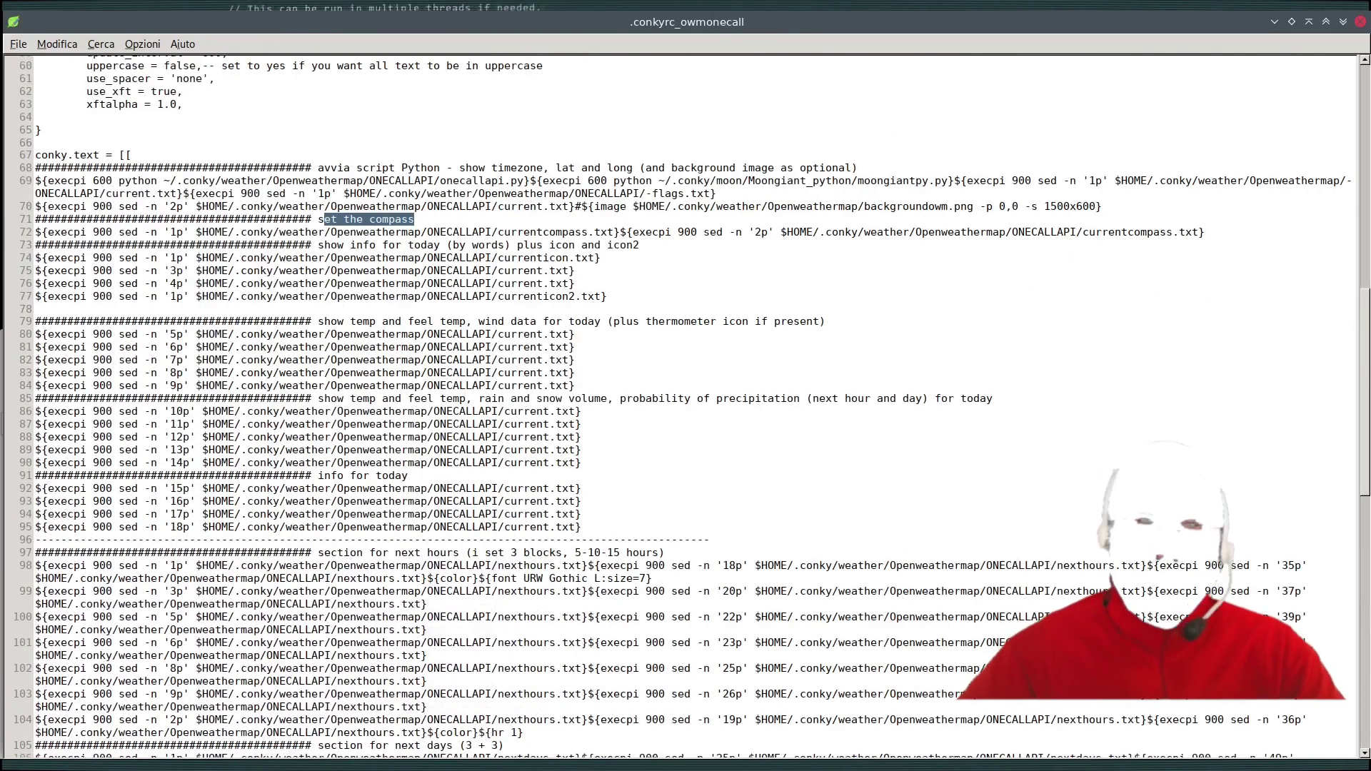
left_click_drag(576, 334, 35, 334)
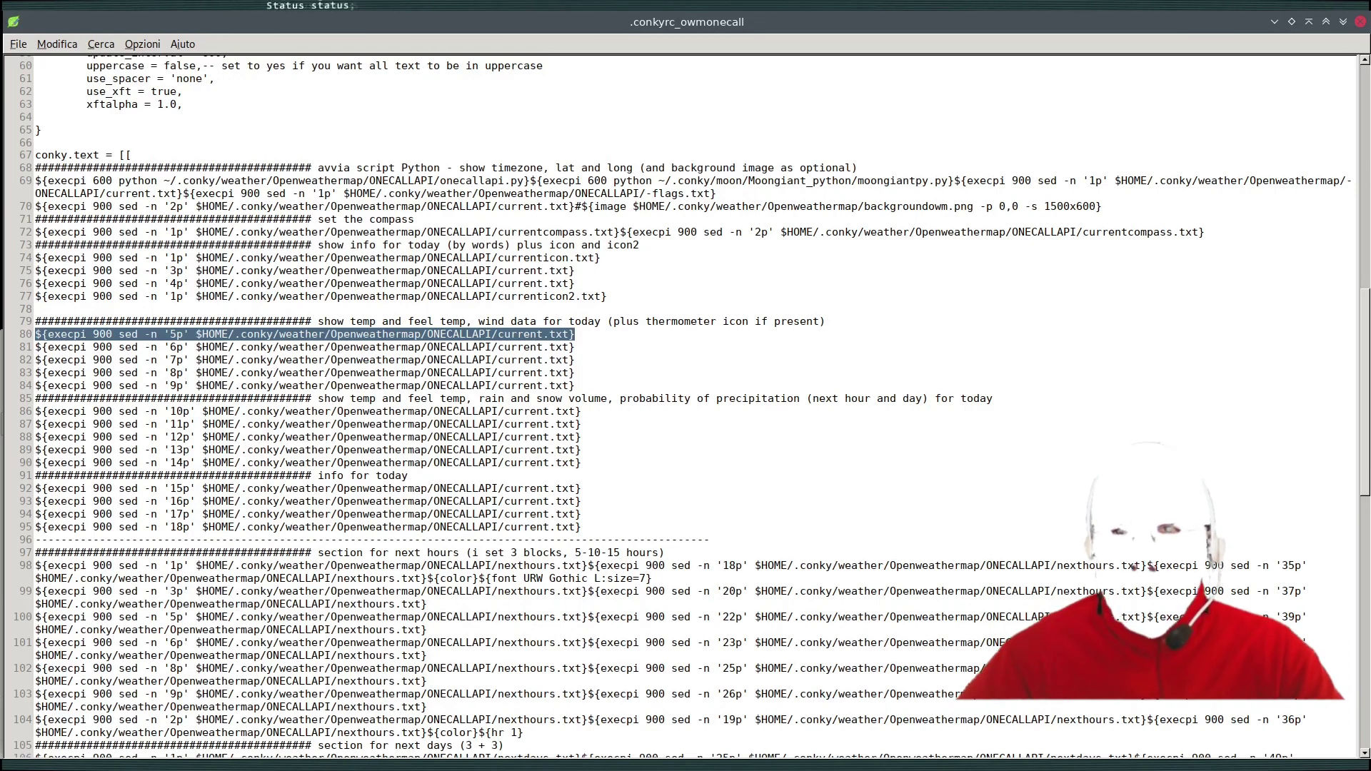
scroll(685, 400, "down", 3)
scroll(686, 400, "up", 7)
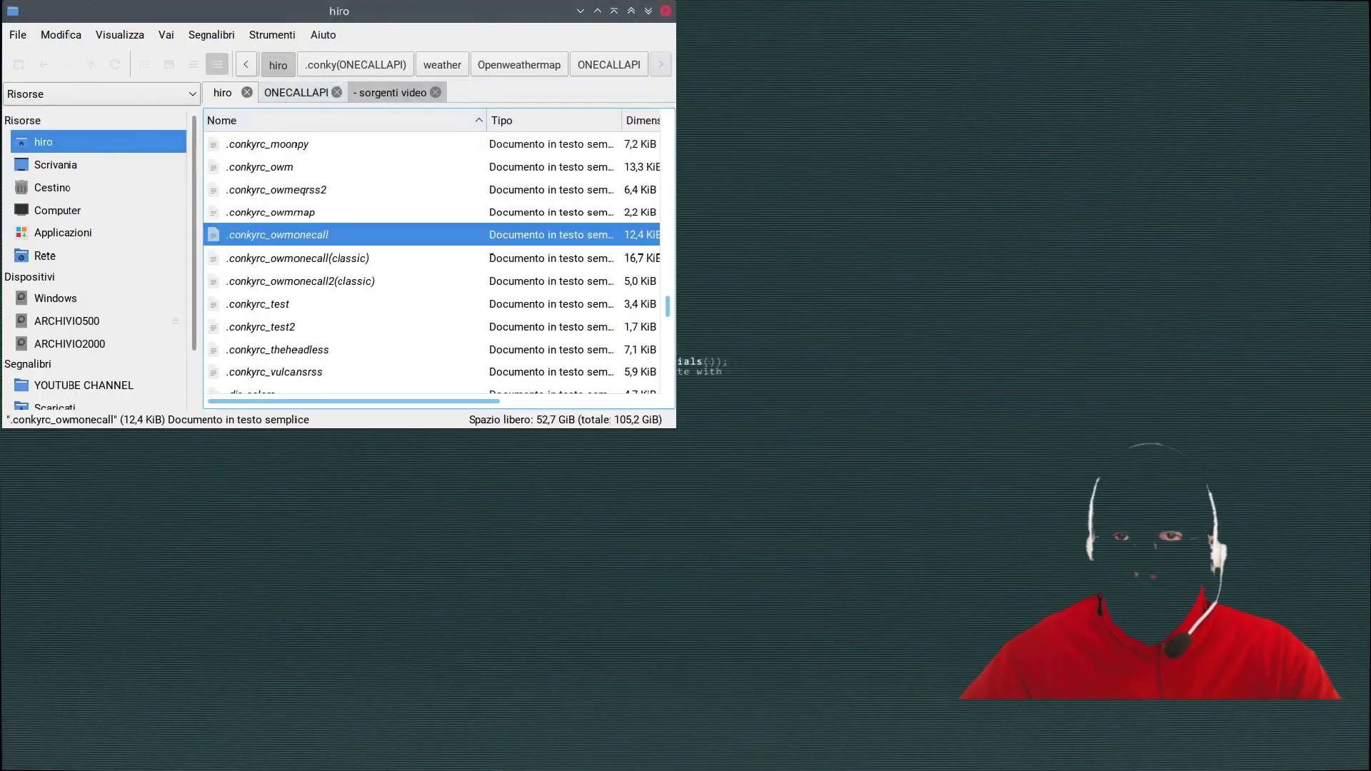
Return to the ONECALLAPI folder and select the group of text files from -alerts.txt to -minutely.txt.
left_click(257, 327)
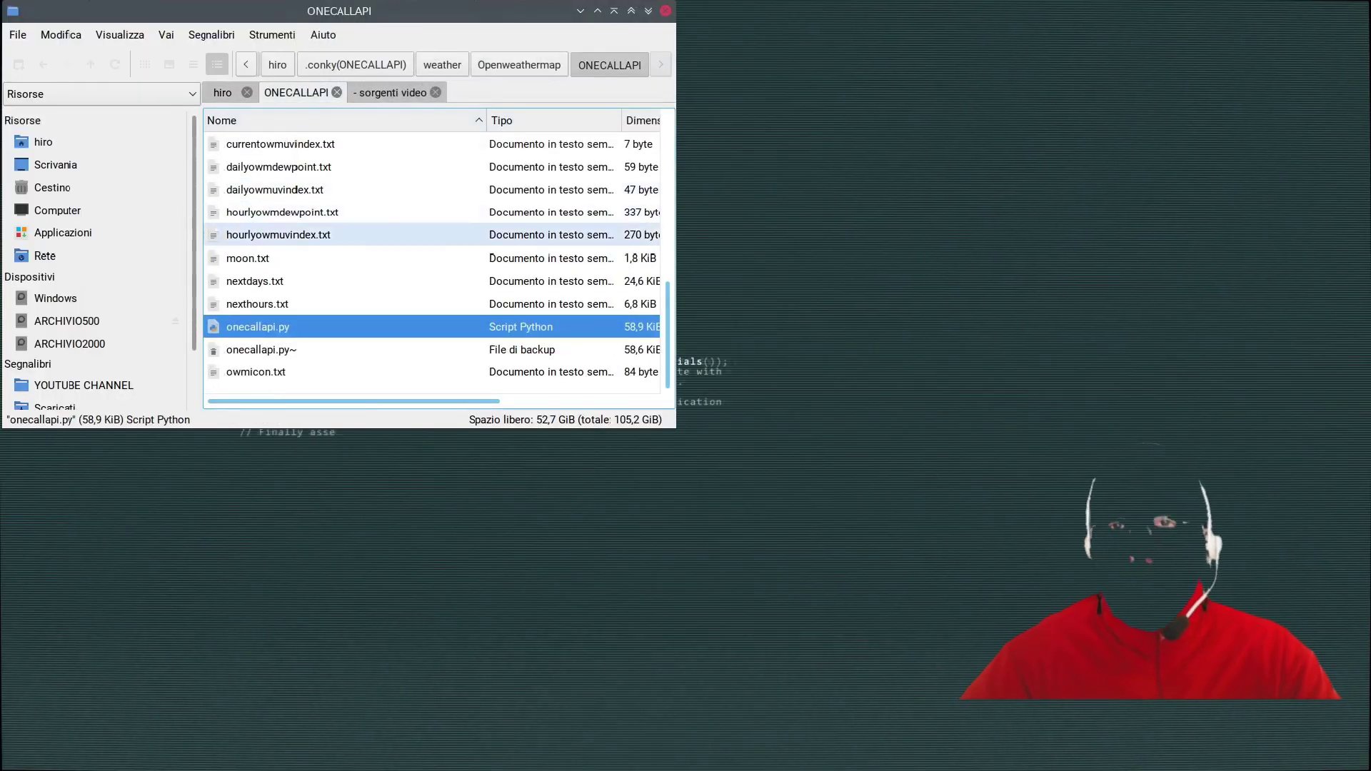
scroll(432, 235, "up", 5)
scroll(431, 168, "down", 5)
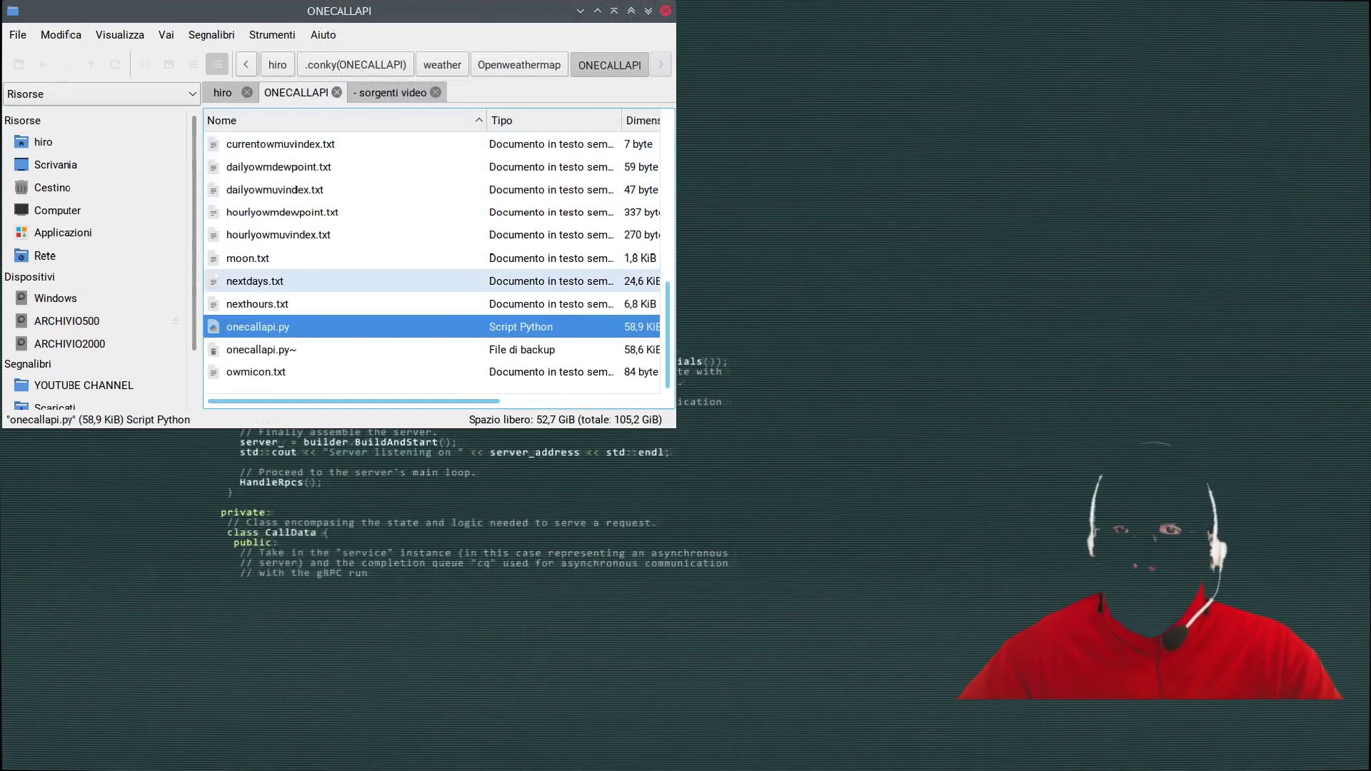
scroll(432, 280, "up", 5)
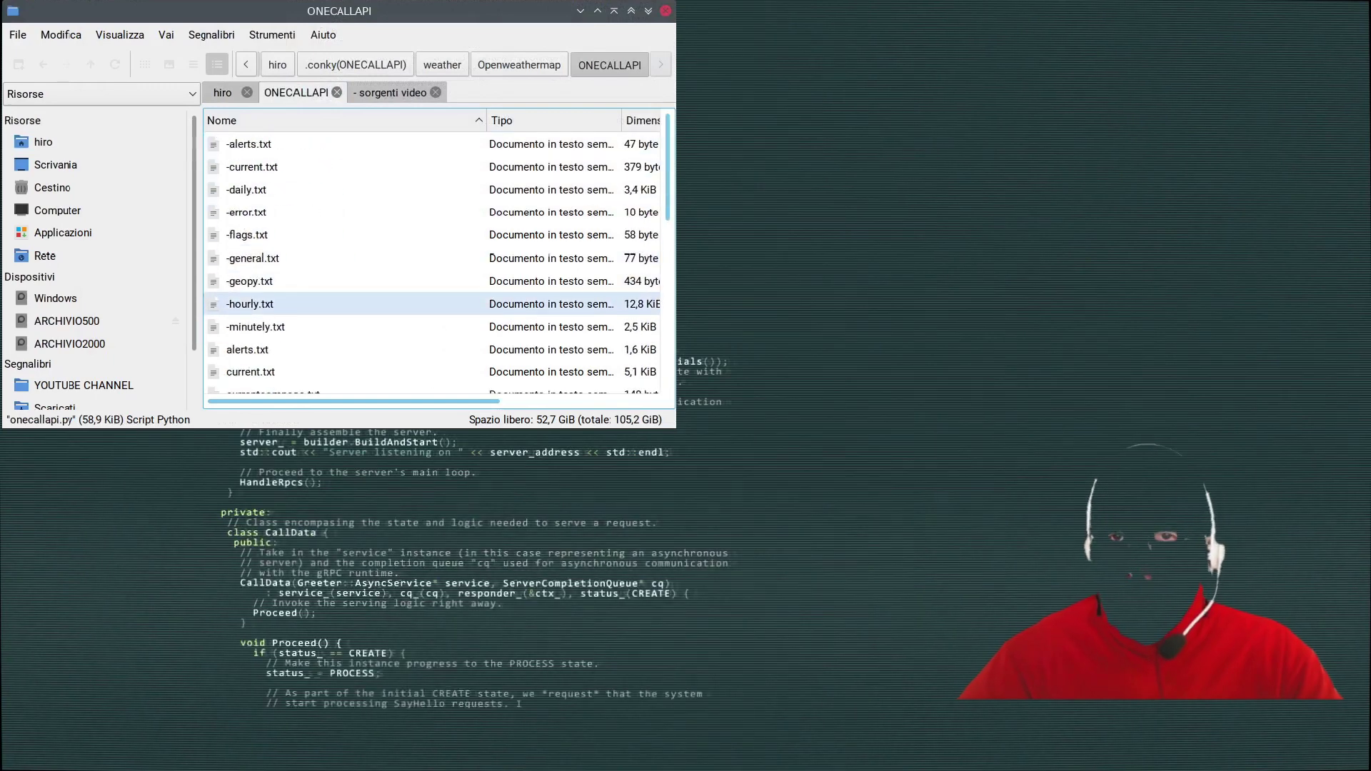
left_click(257, 144)
scroll(285, 250, "down", 1)
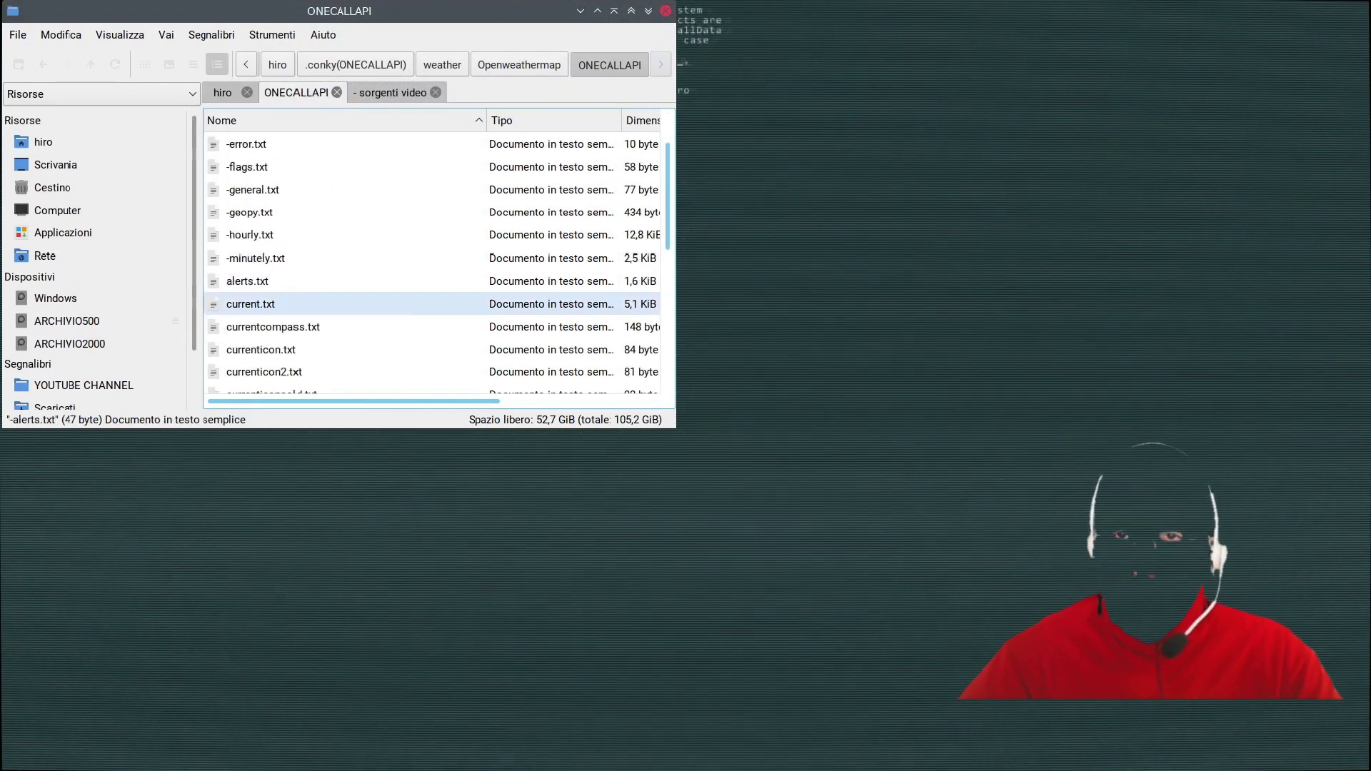
left_click(286, 258, "shift")
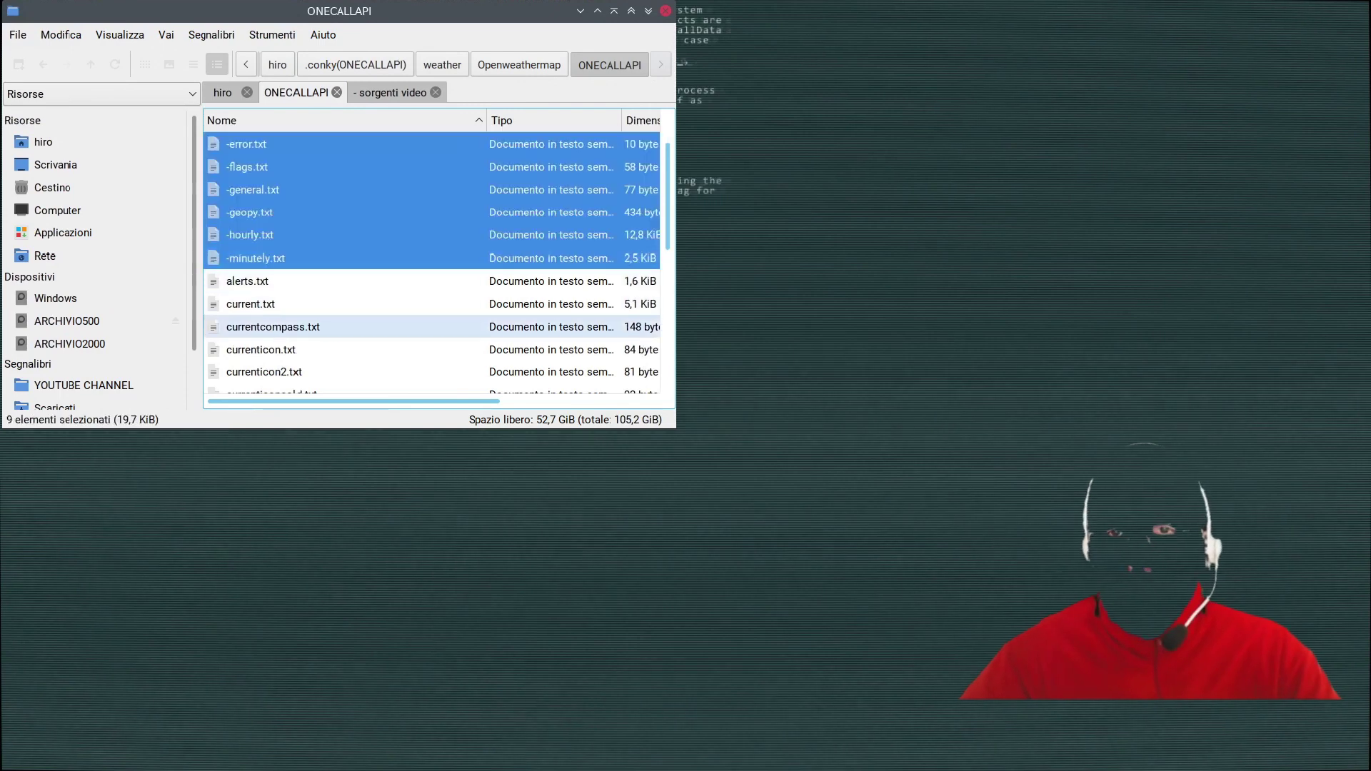
scroll(286, 326, "up", 1)
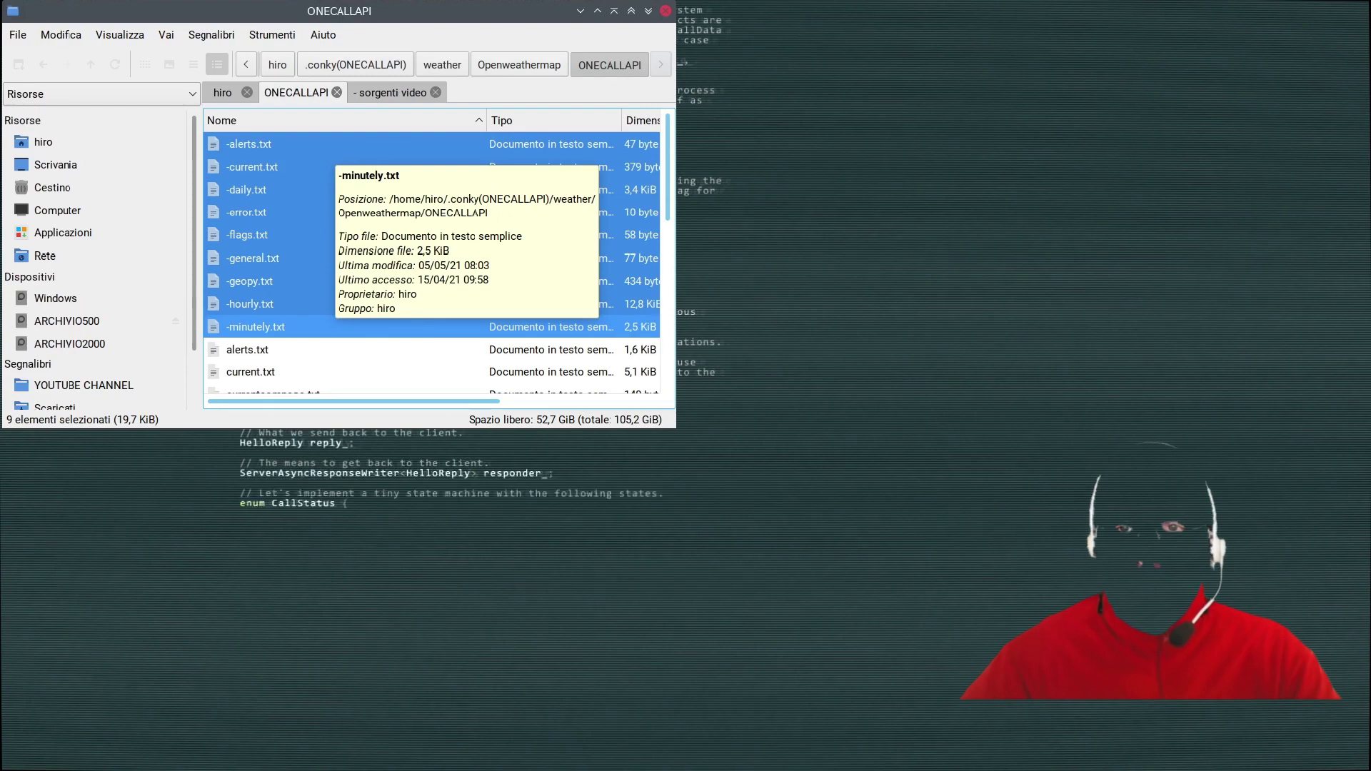
scroll(285, 327, "down", 4)
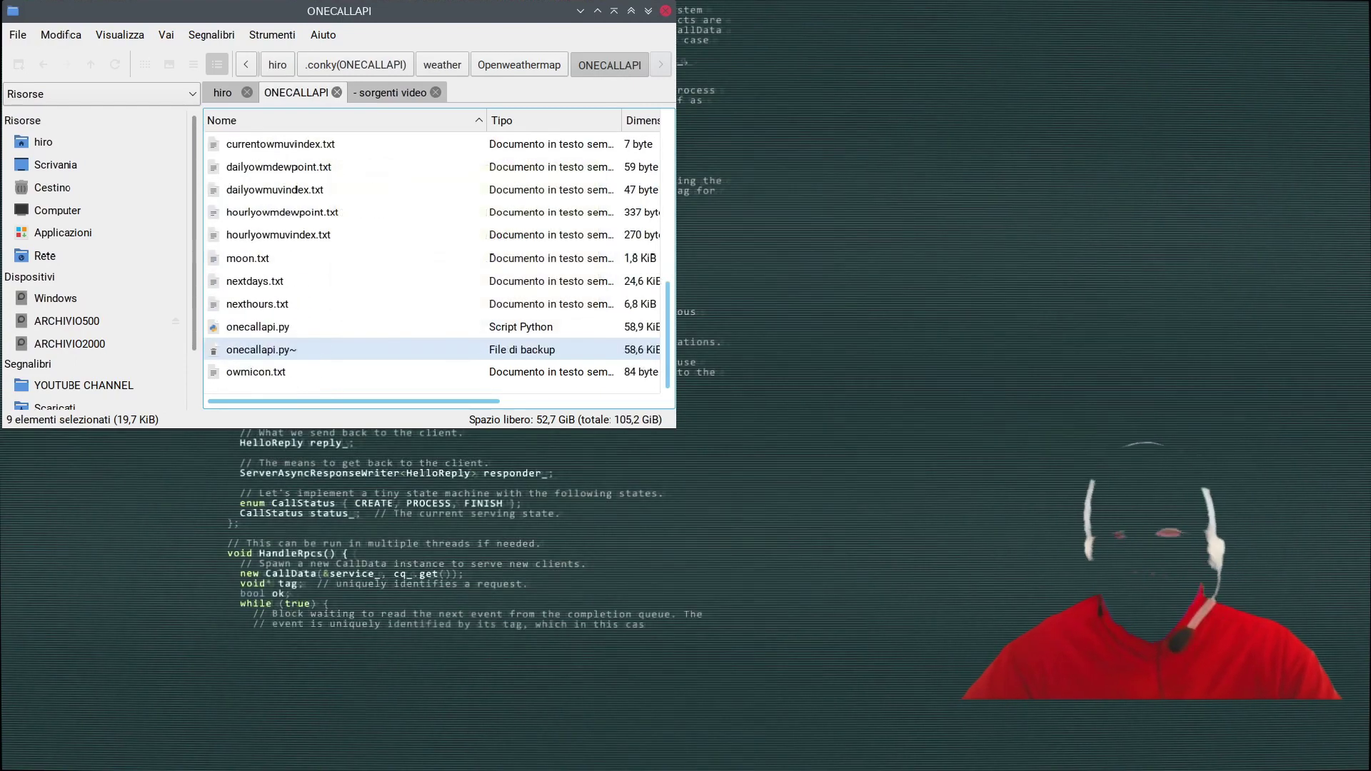
scroll(285, 303, "up", 4)
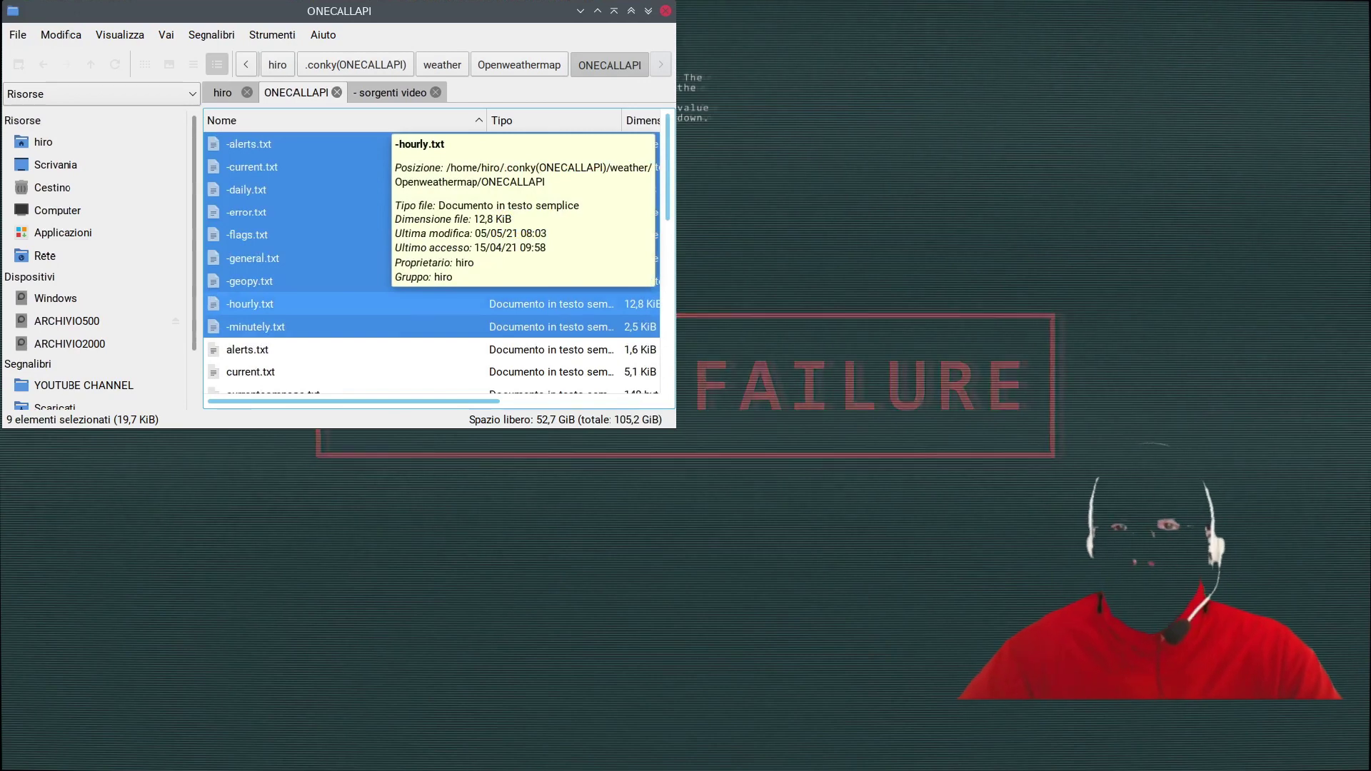
Go through the hyphen-prefixed text files one at a time, from -alerts.txt to -minutely.txt.
left_click(285, 144)
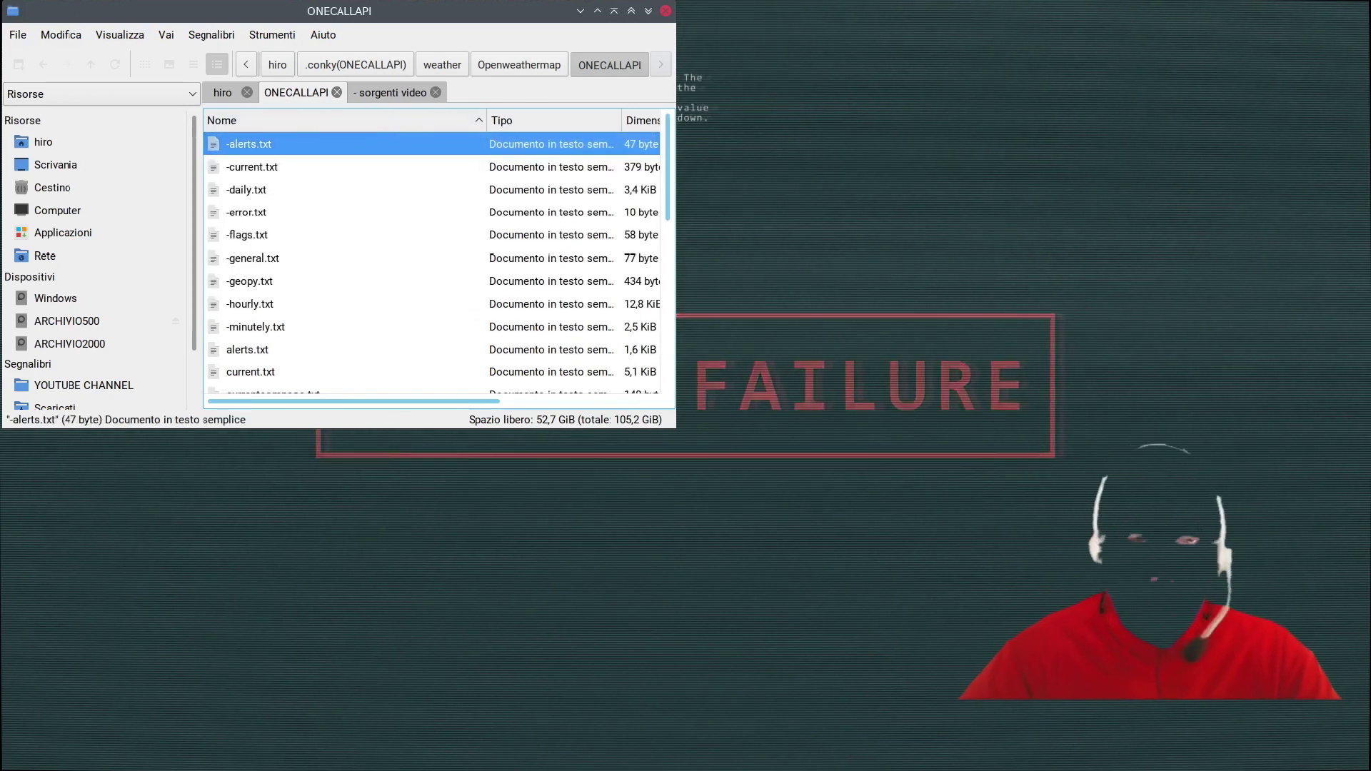
left_click(285, 167)
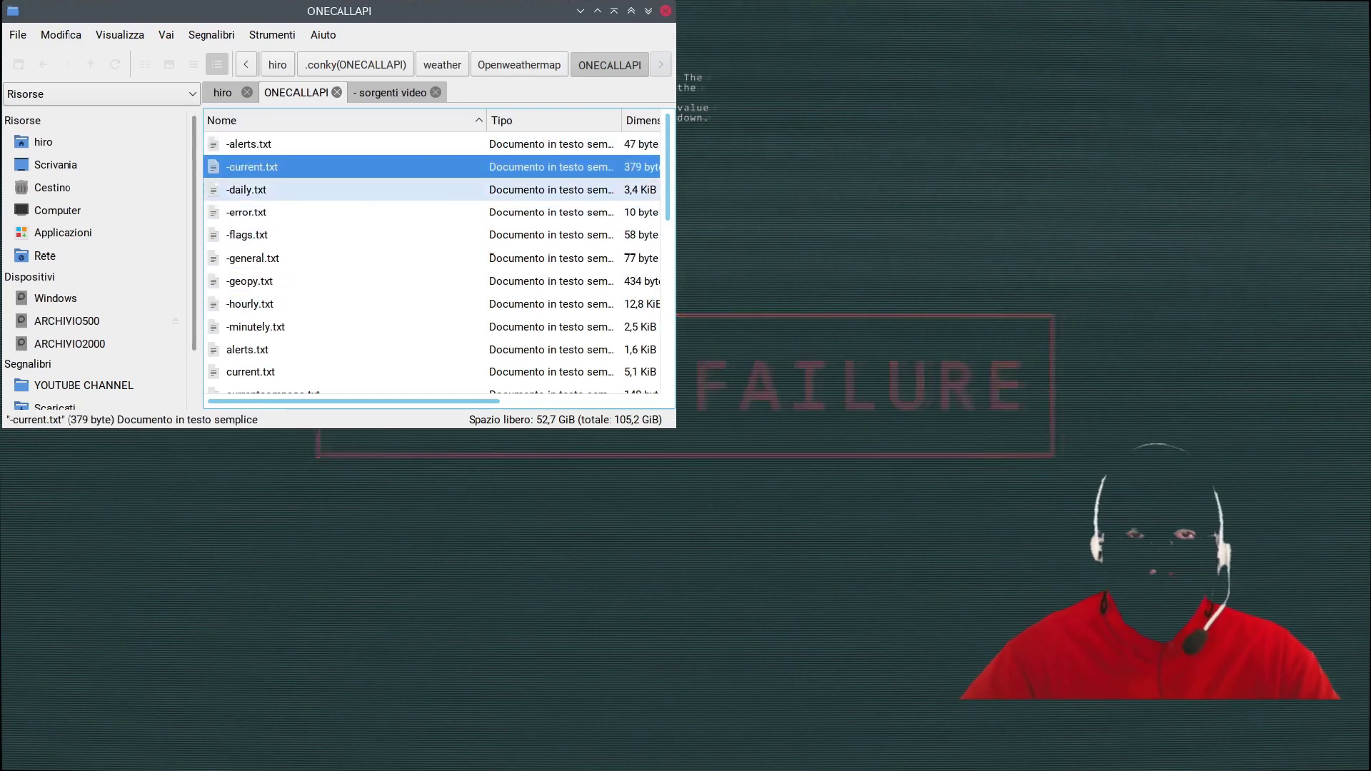
mouse_move(271, 187)
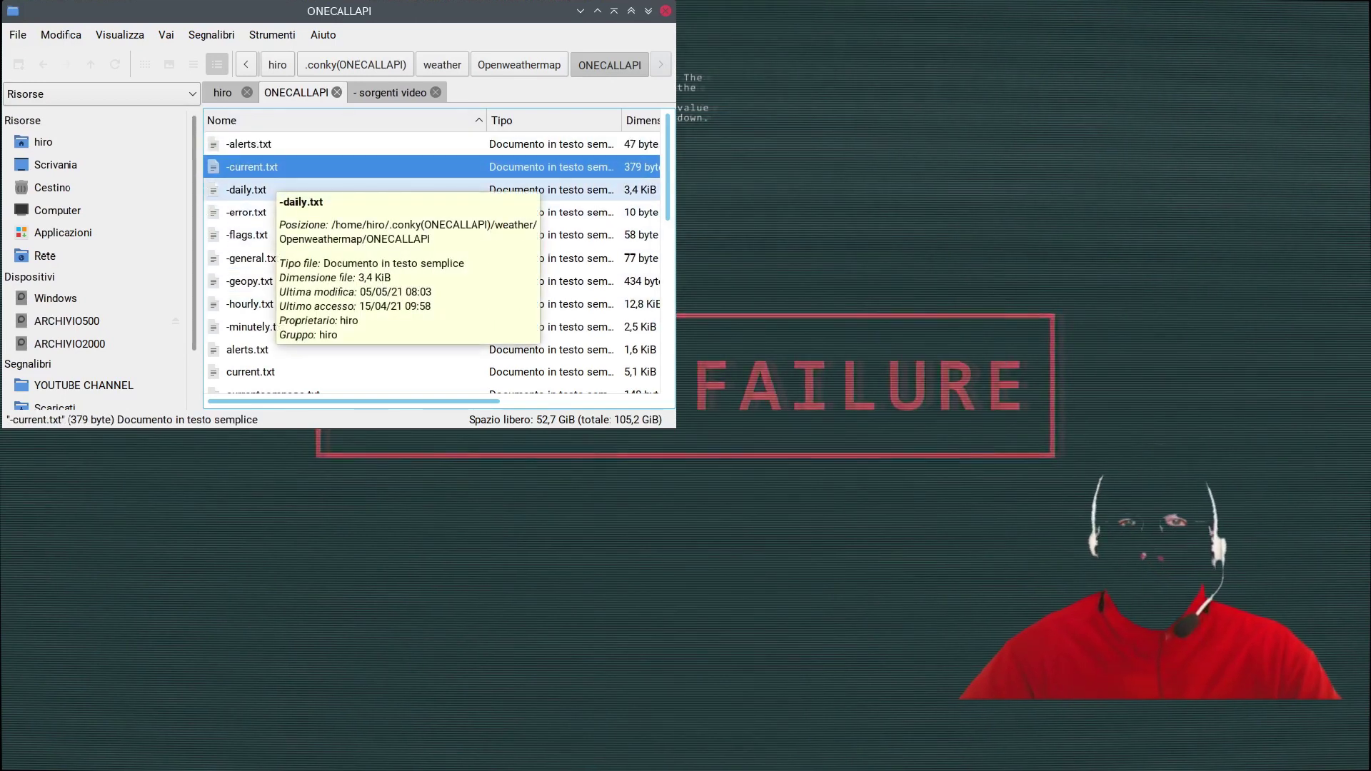
key("Down")
key("Down")
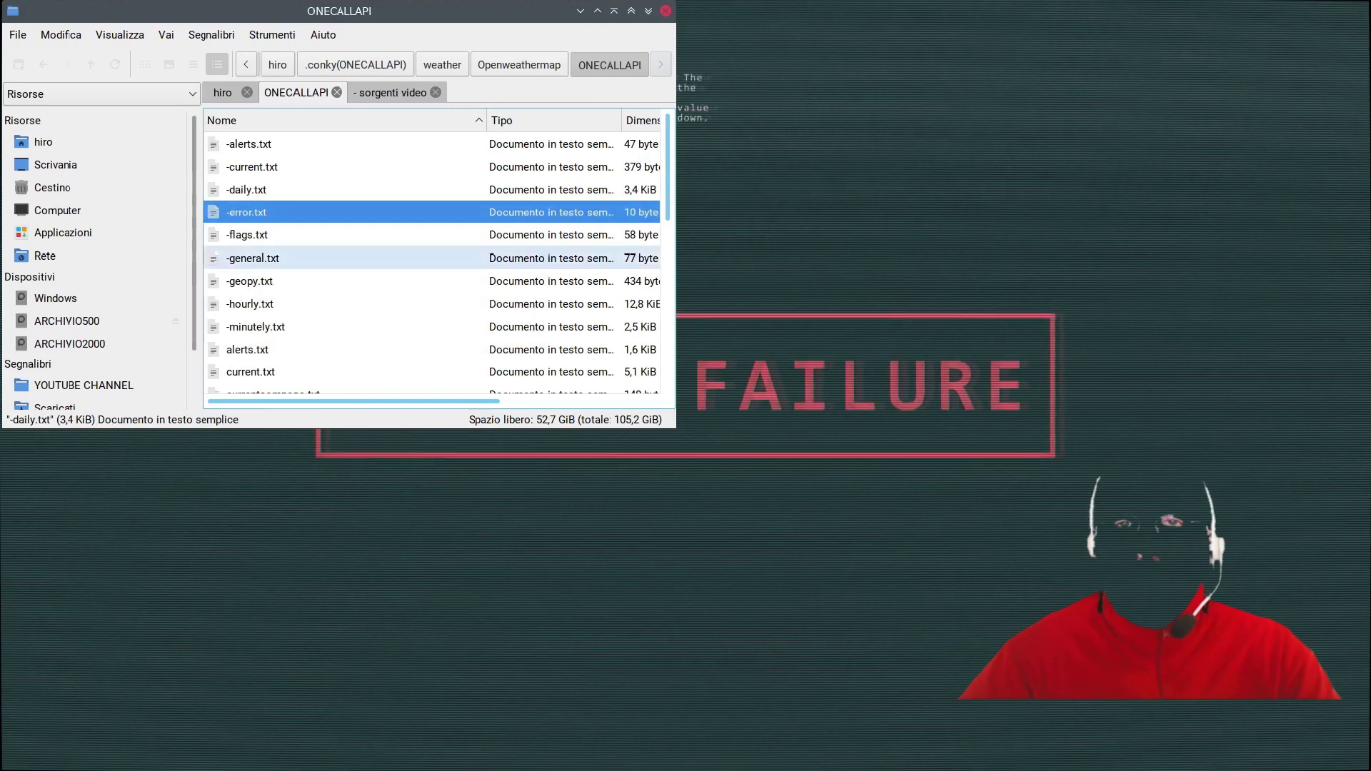
key("Down")
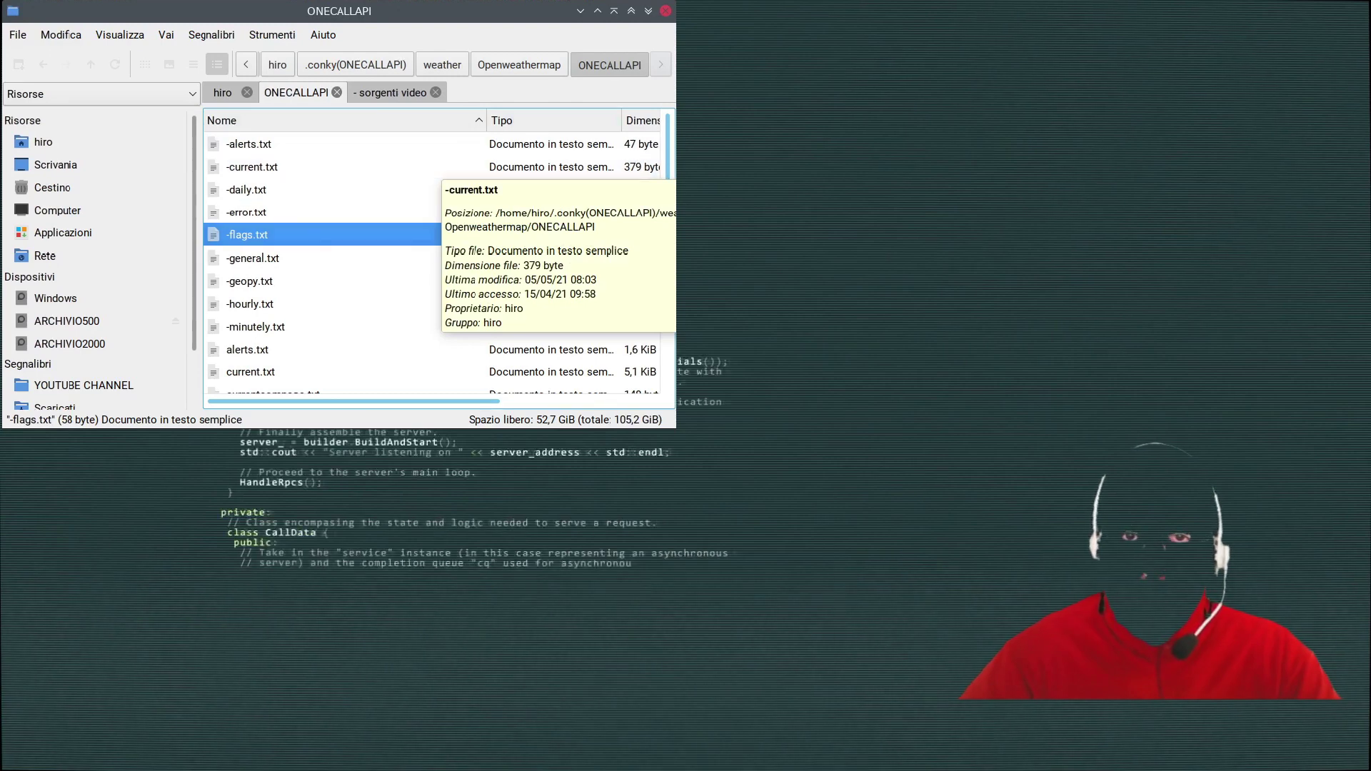
key("Down")
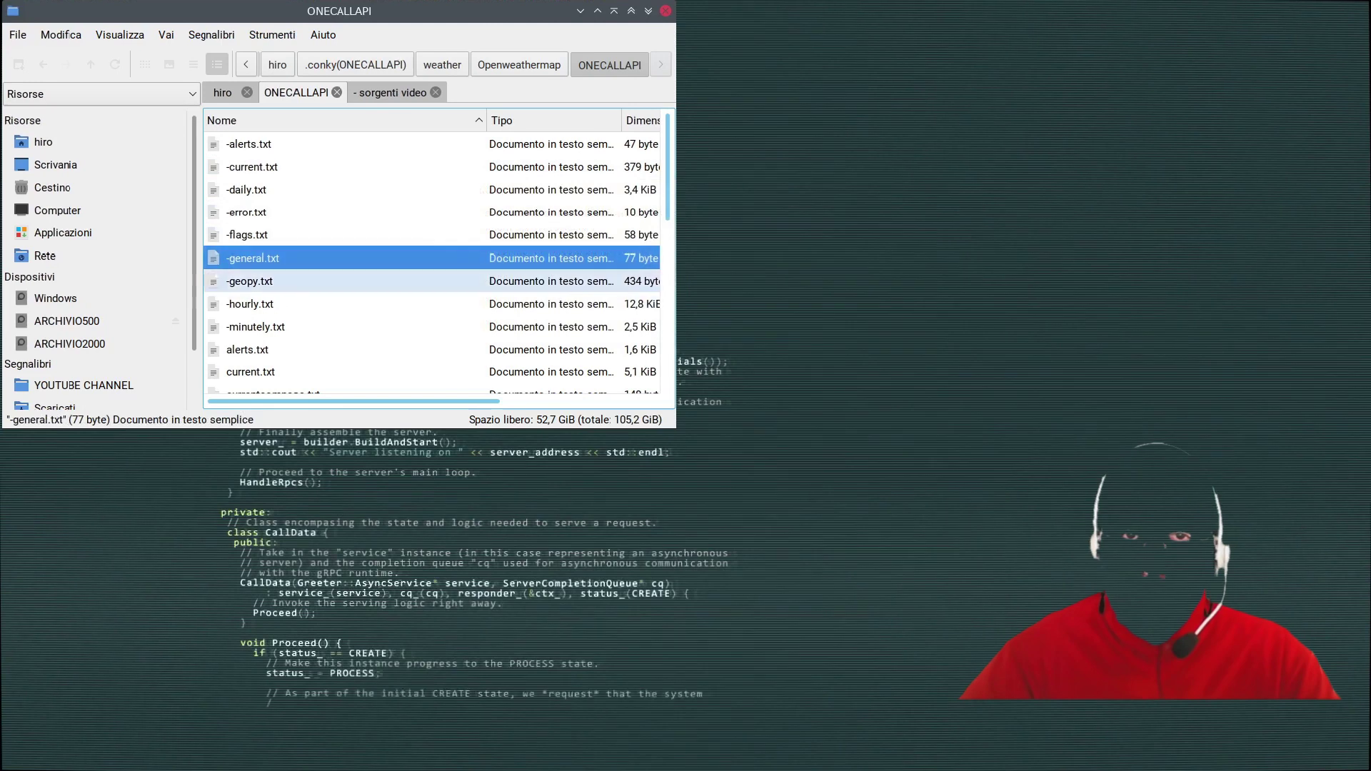
key("Down")
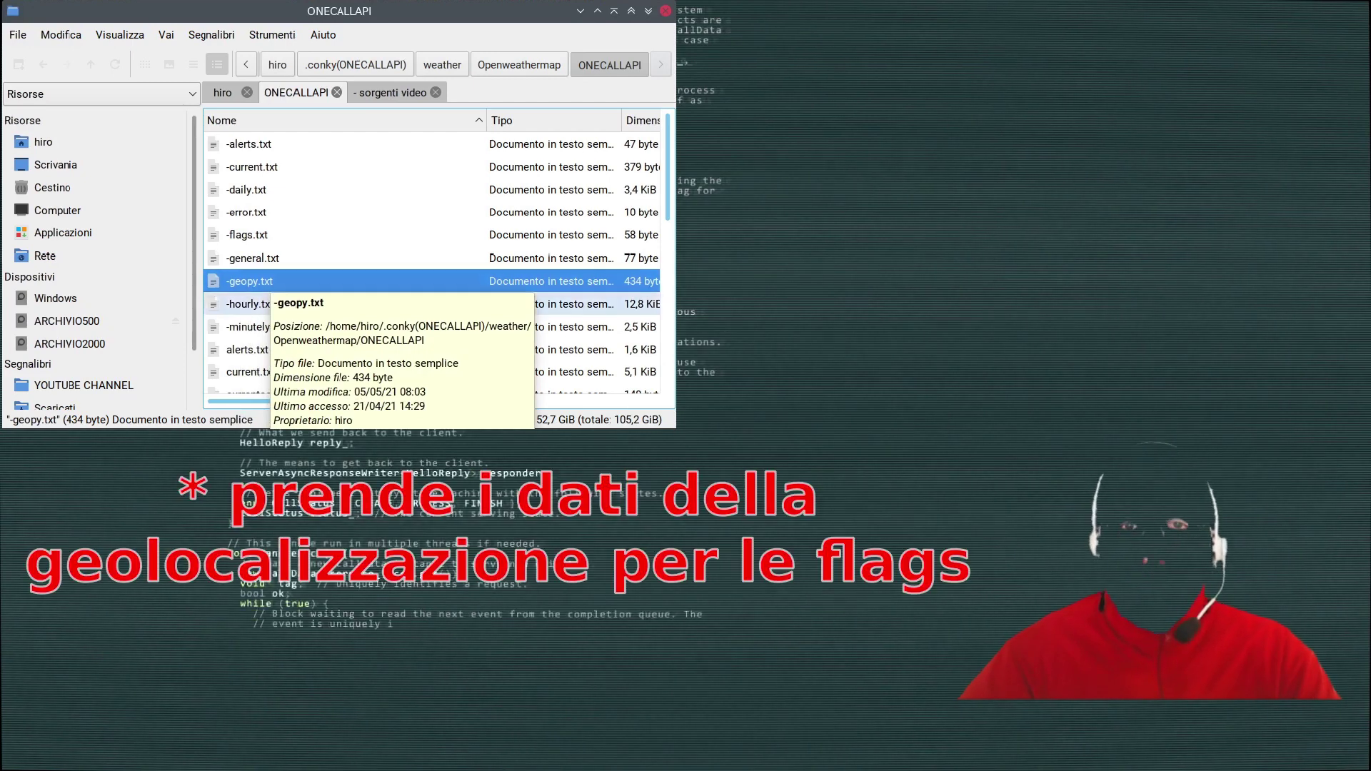
left_click(268, 304)
scroll(268, 293, "down", 2)
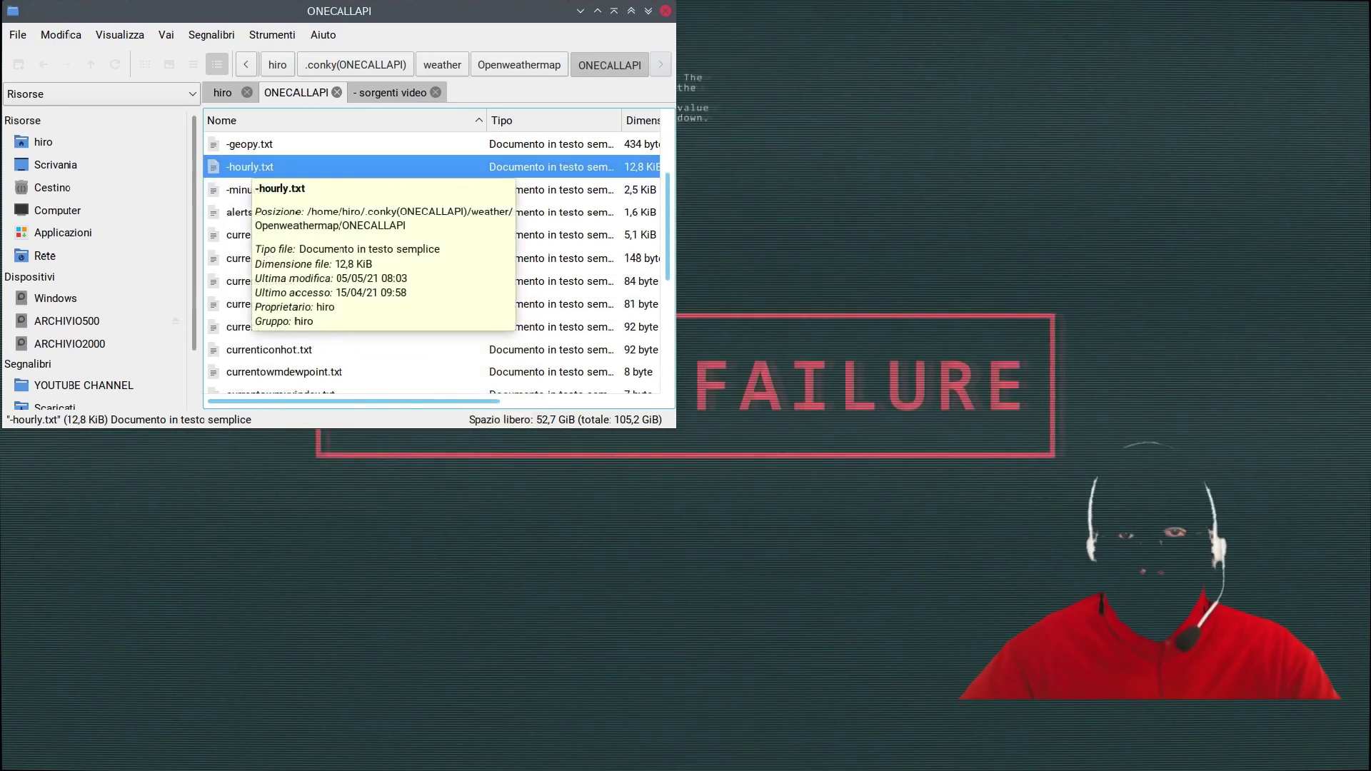
left_click(267, 190)
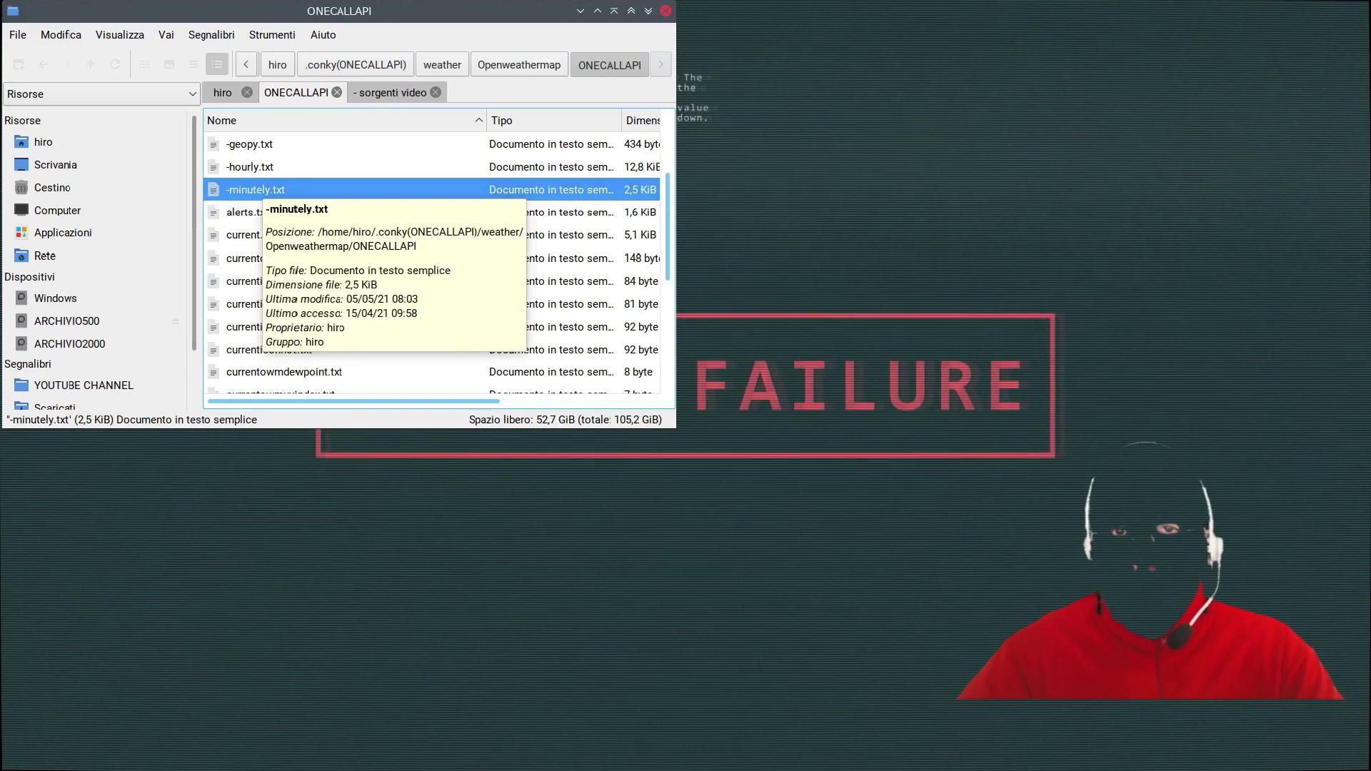
Select the text files from alerts.txt to nexthours.txt together with owmicon.txt, leaving out onecallapi.py and its backup.
left_click(256, 213)
scroll(258, 234, "down", 1)
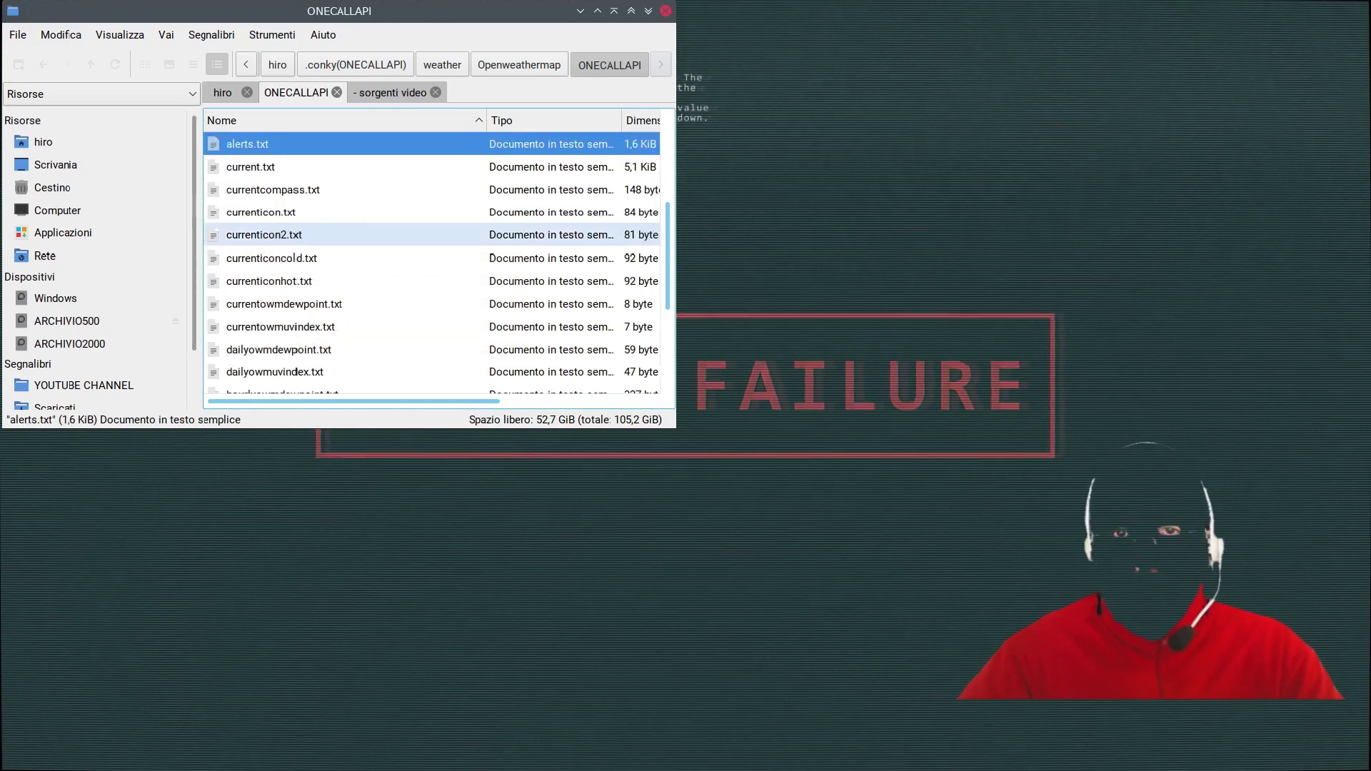
scroll(259, 235, "down", 3)
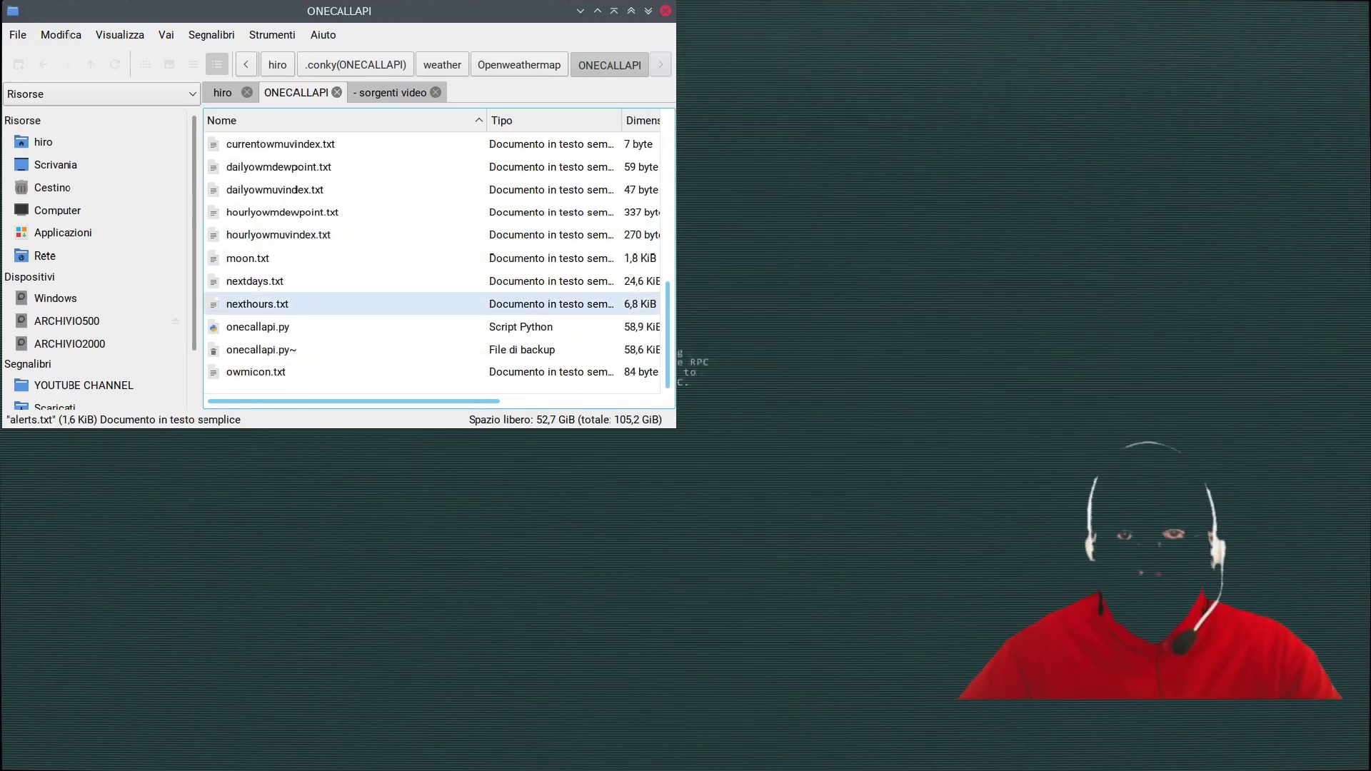
left_click(258, 304, "shift")
left_click(258, 372, "ctrl")
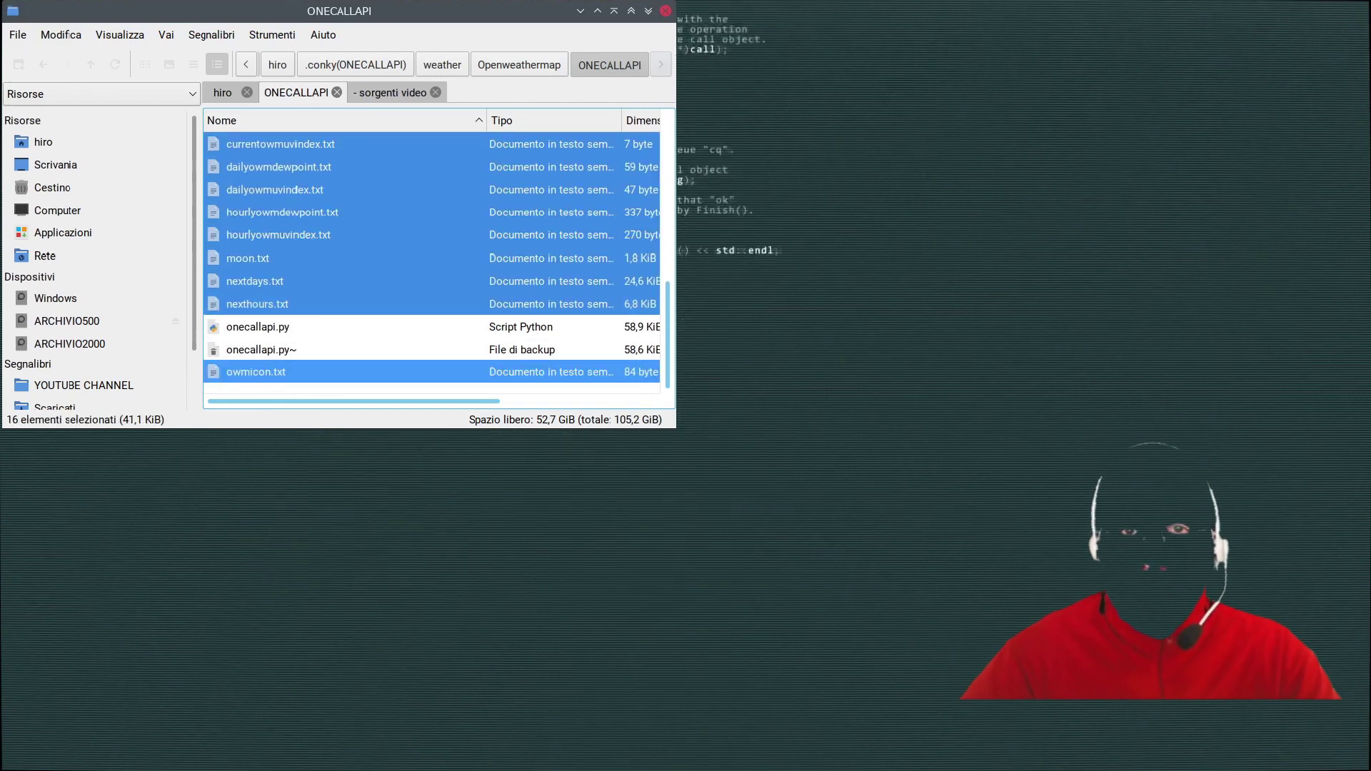
scroll(357, 327, "up", 1)
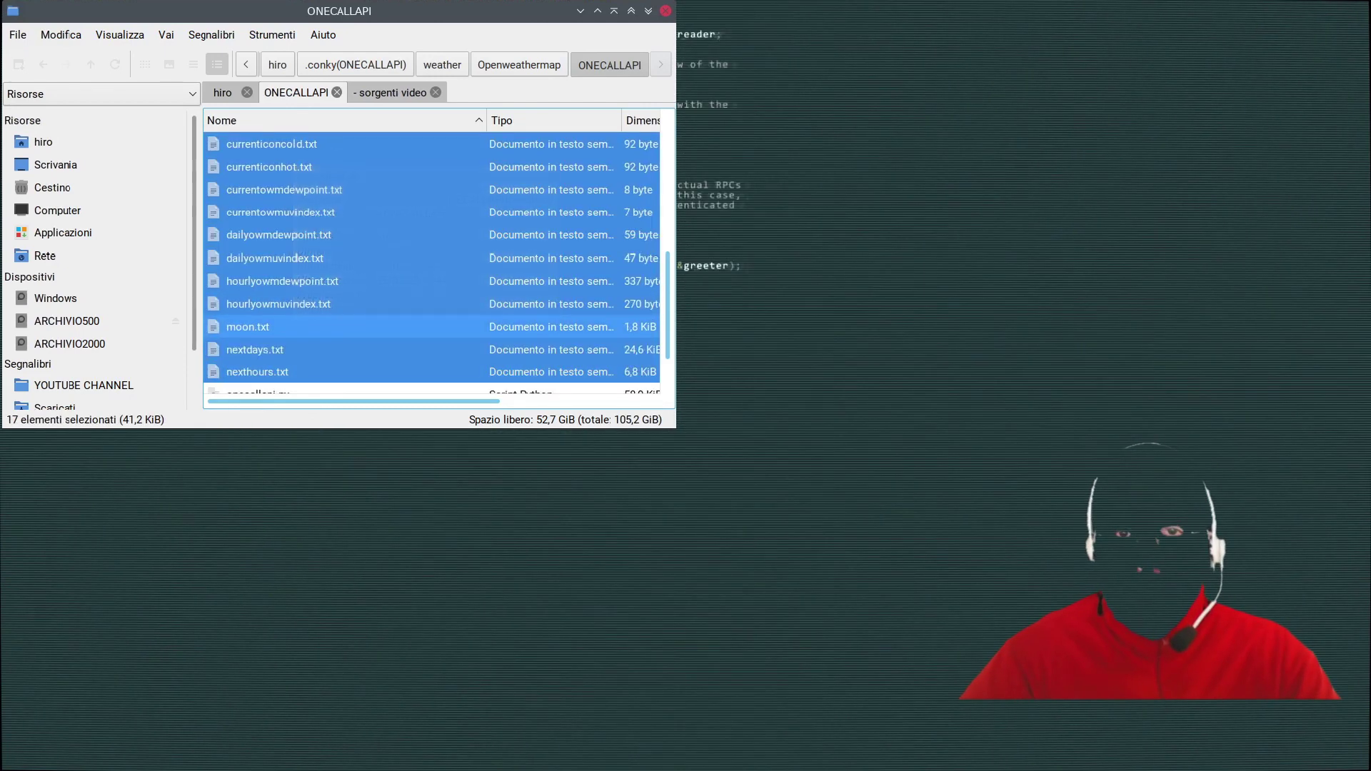
scroll(357, 327, "up", 3)
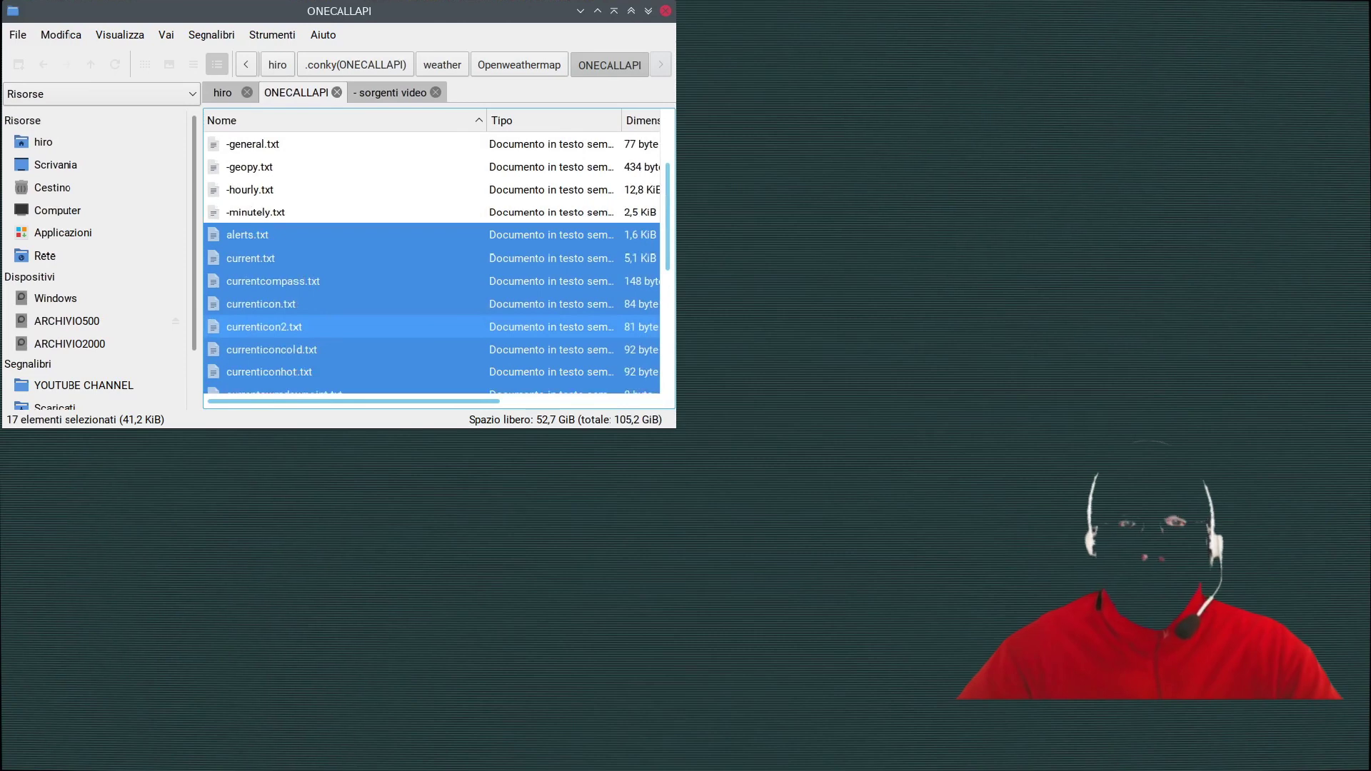
Go through the current-condition data files one at a time, from alerts.txt and current.txt through currentcompass.txt and the currenticon files to currenticonhot.txt.
left_click(248, 235)
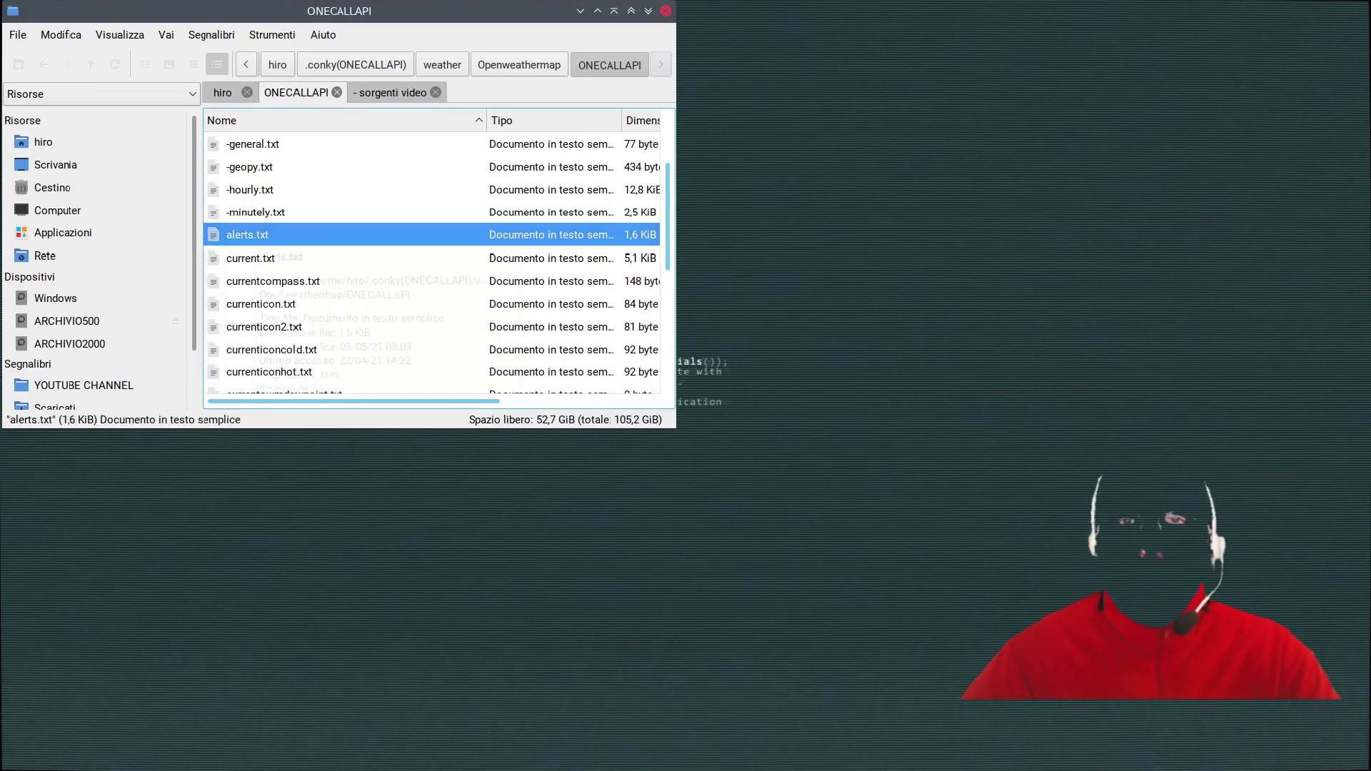
left_click(251, 258)
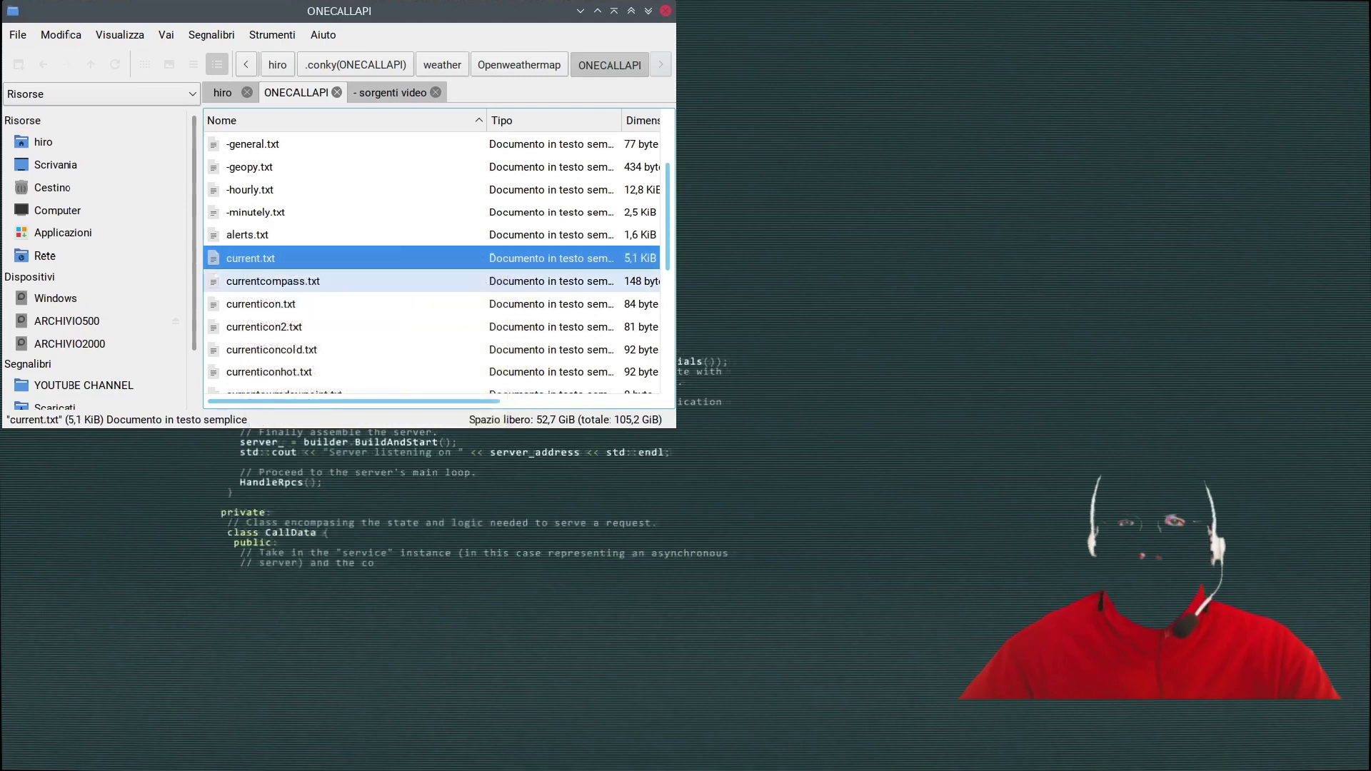
left_click(265, 282)
scroll(266, 282, "down", 1)
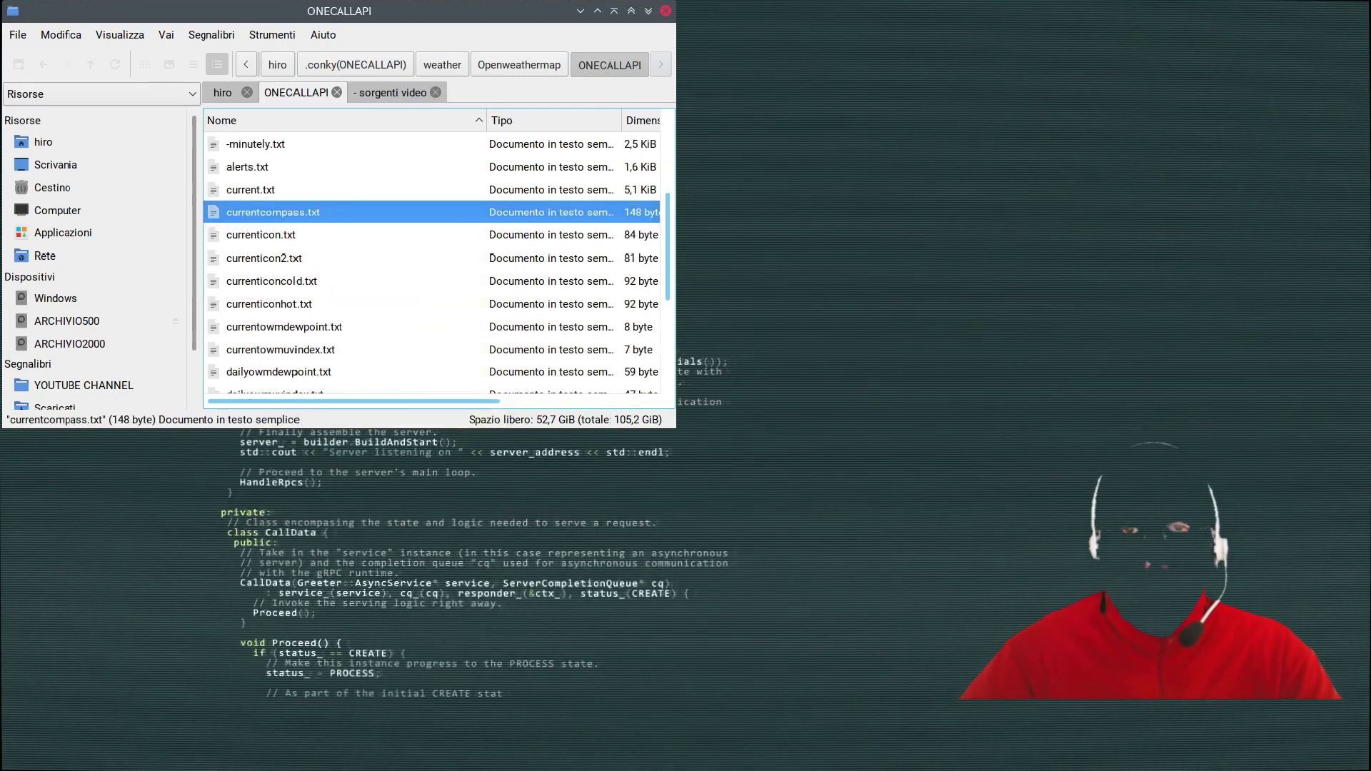
left_click(261, 235)
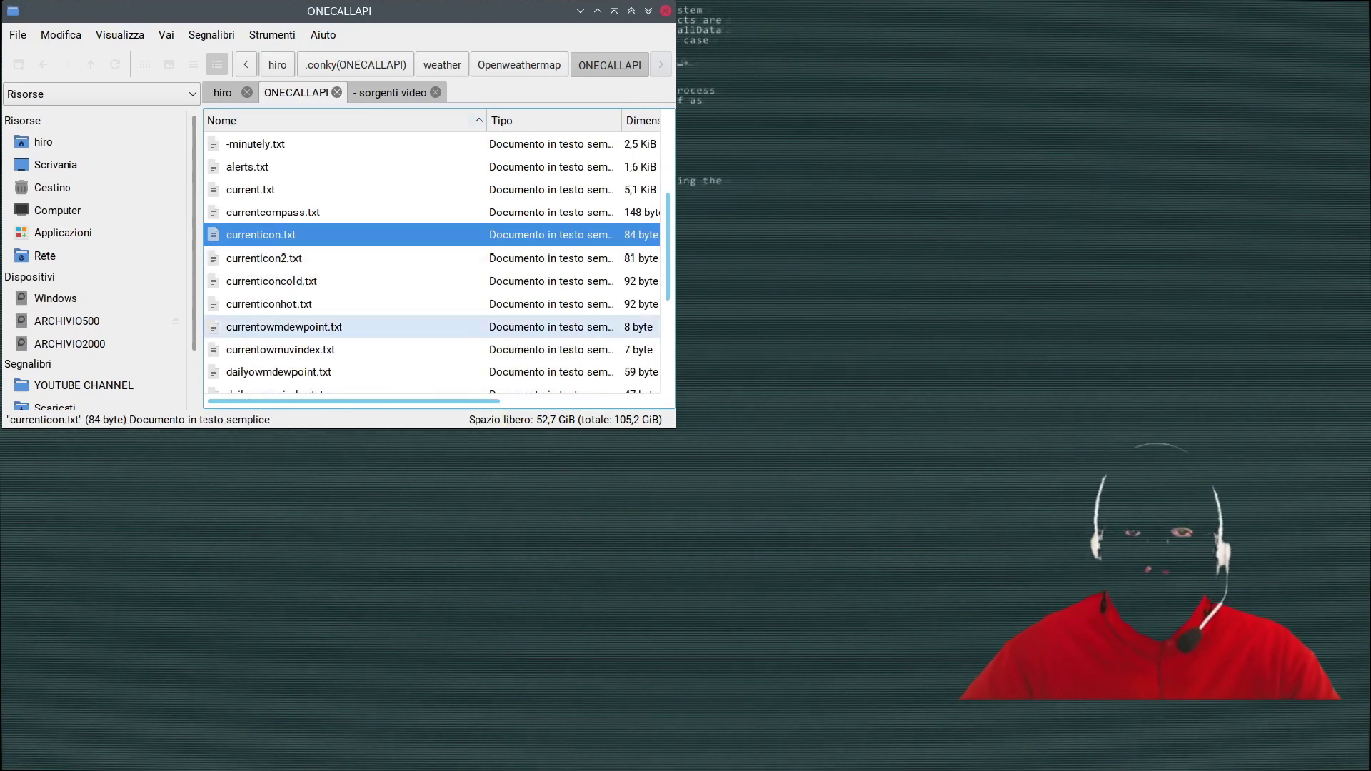
left_click(262, 258)
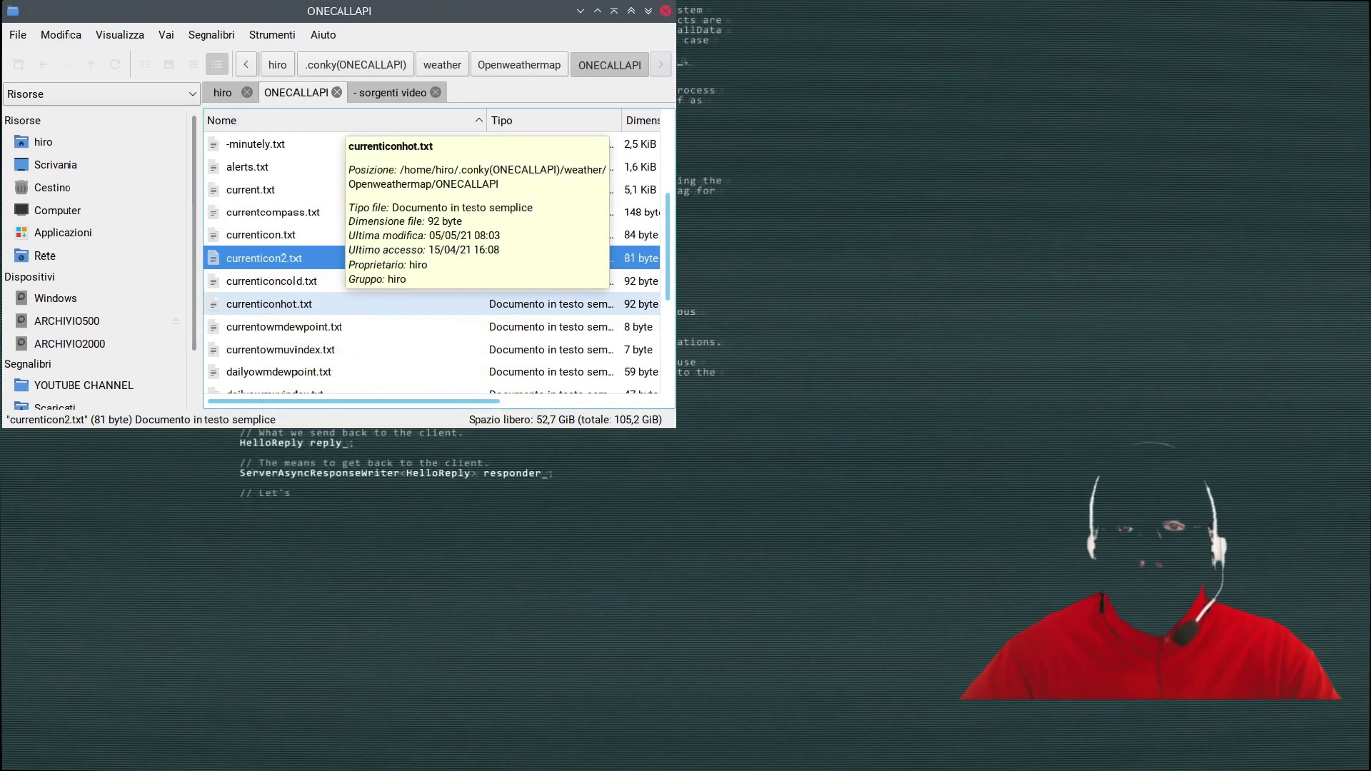
left_click(271, 282)
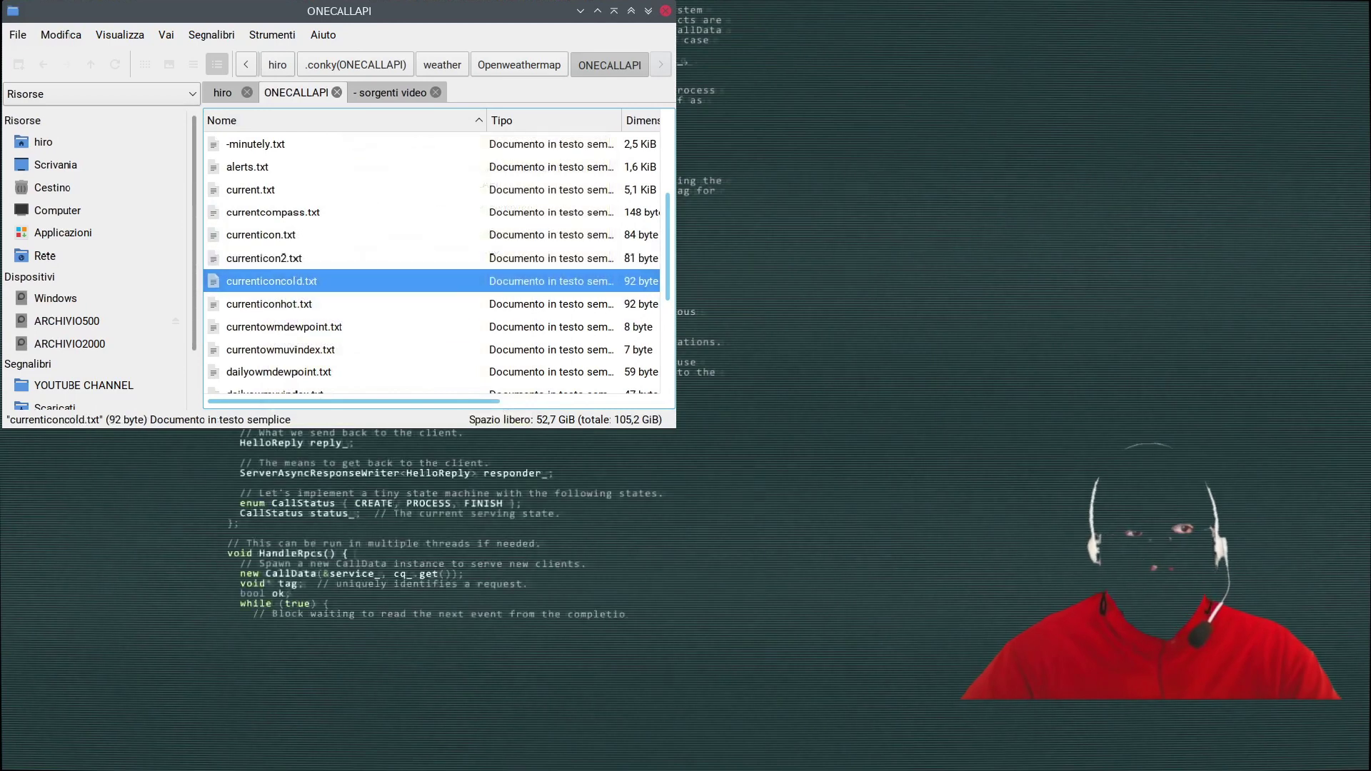
scroll(491, 255, "down", 2)
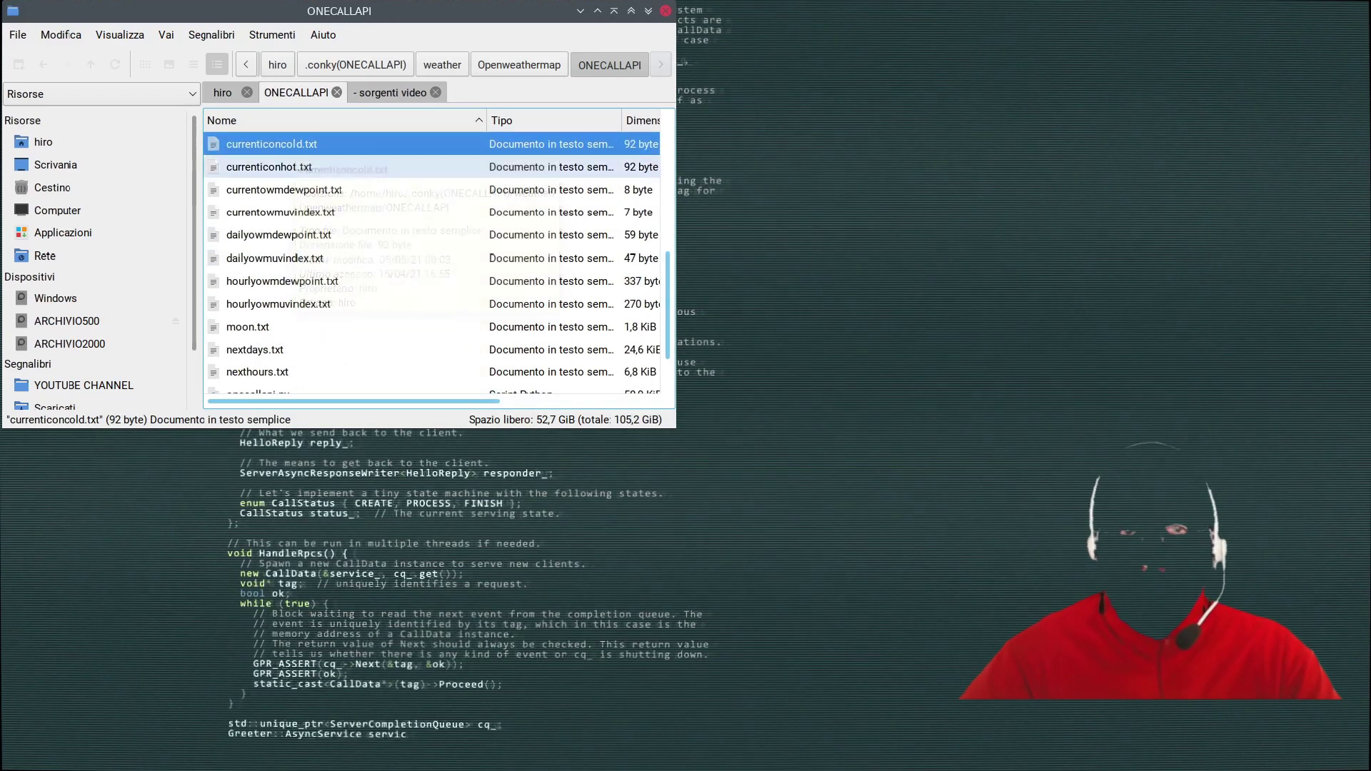
left_click(286, 167)
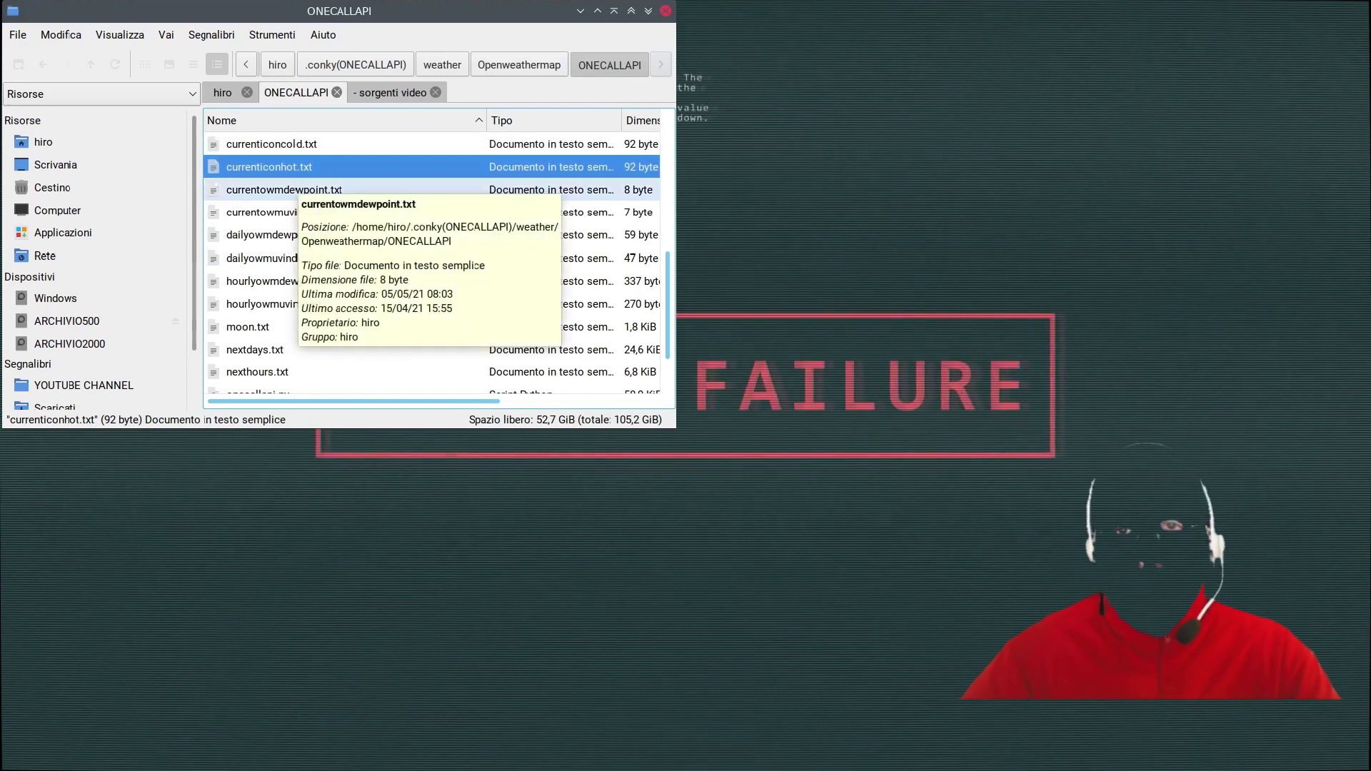
Step through the dew point and UV index files for current, daily and hourly data, from currentowmdewpoint.txt to hourlyowmuvindex.txt.
left_click(285, 189)
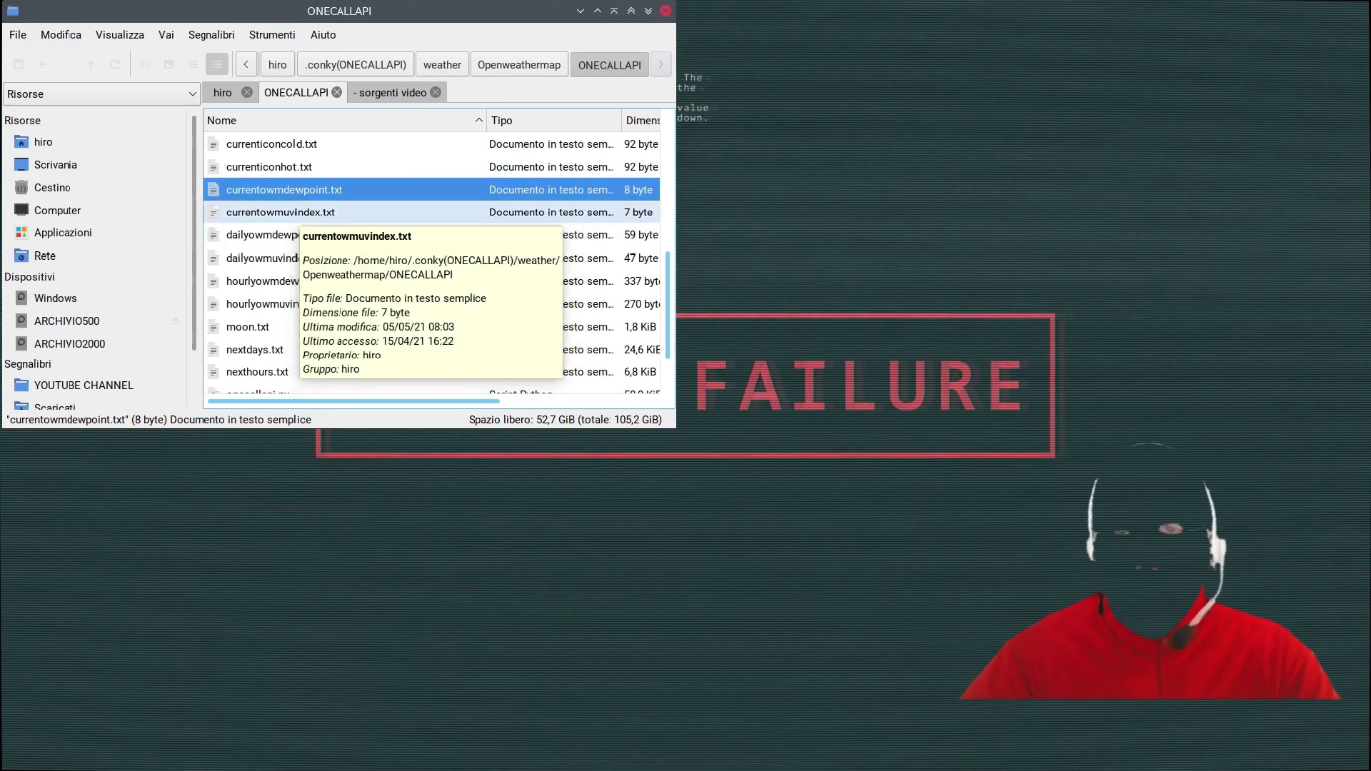
left_click(289, 212)
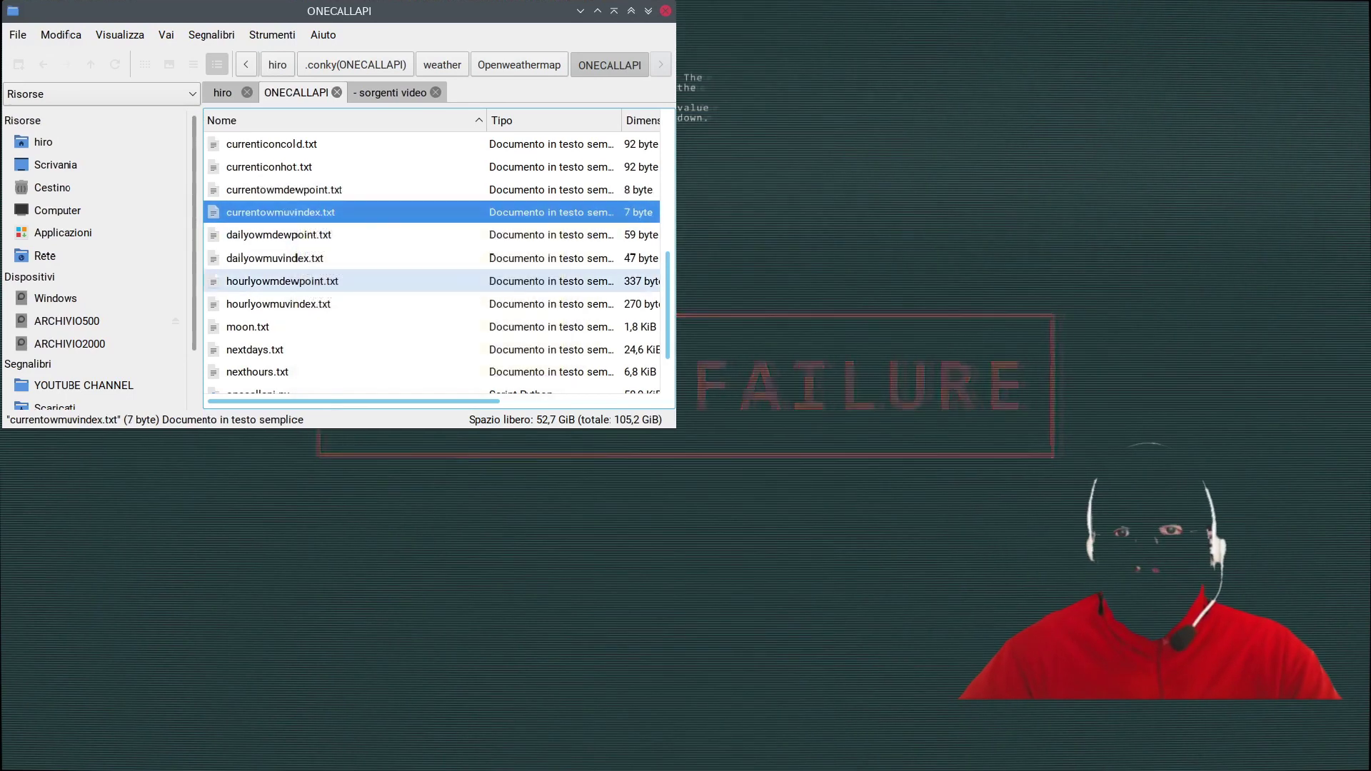
left_click(292, 235)
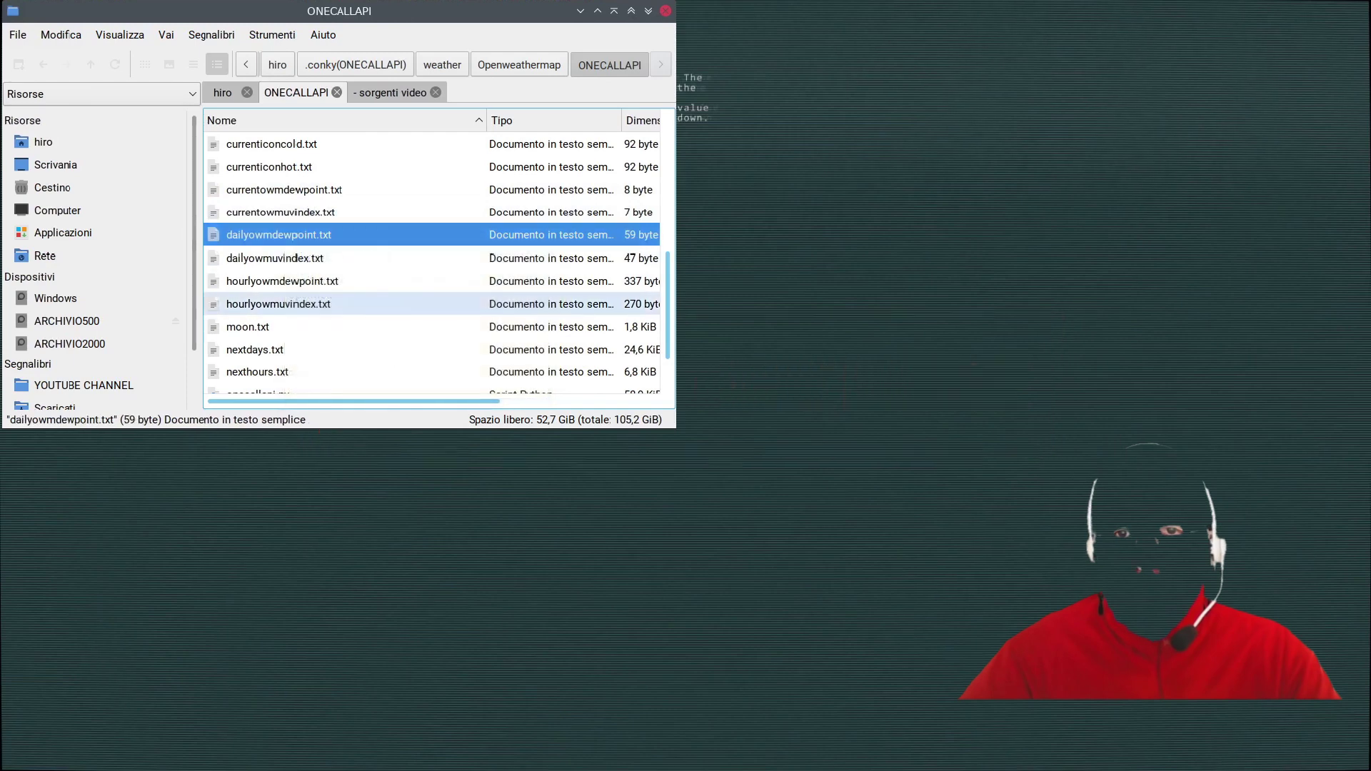
left_click(490, 258)
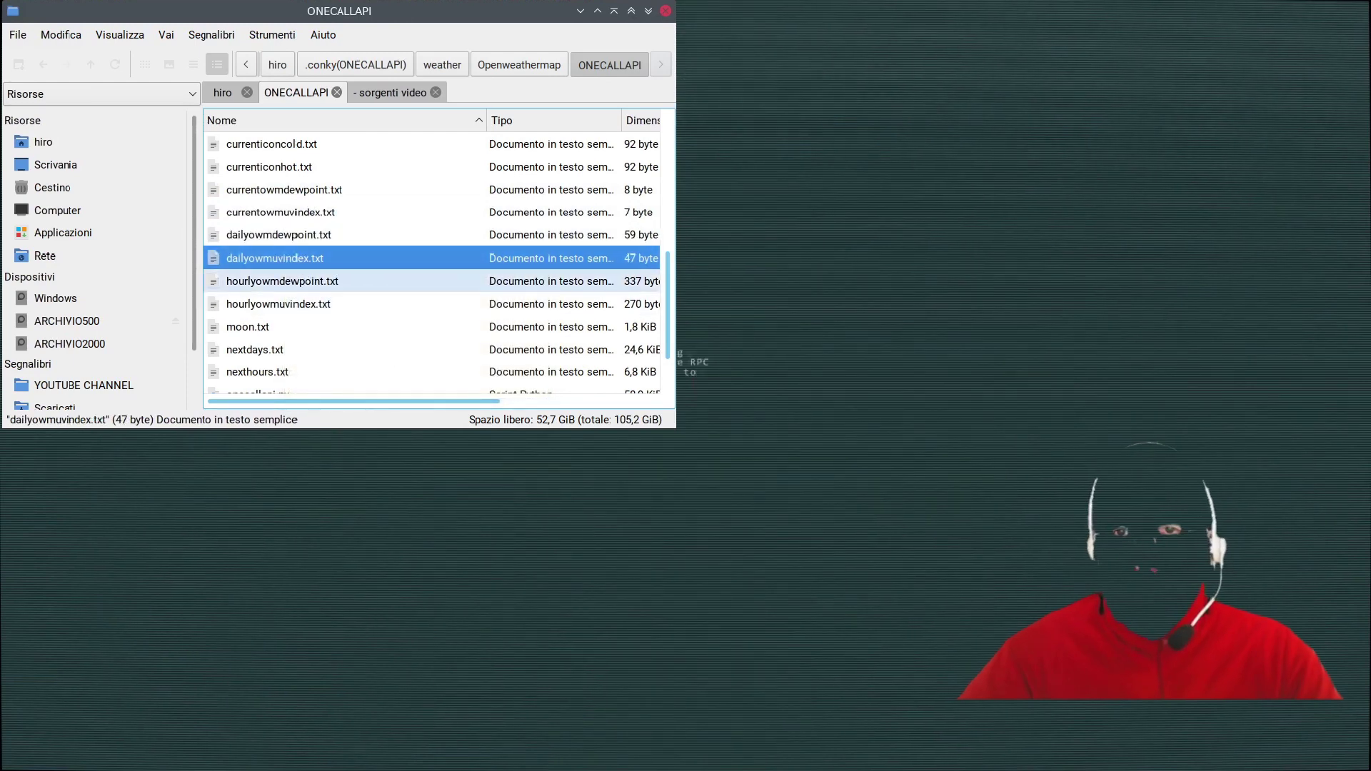
left_click(286, 281)
key("Down")
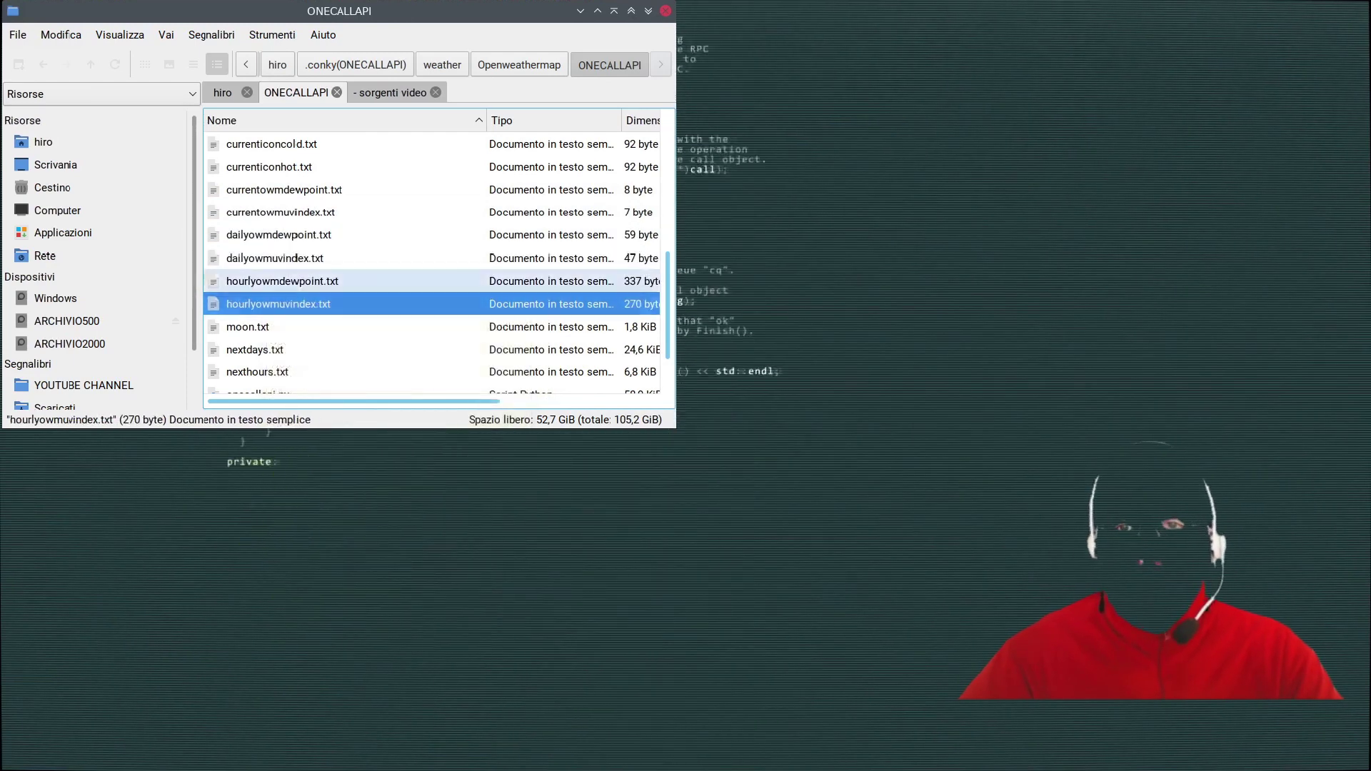
Go through moon.txt, nextdays.txt and nexthours.txt one at a time, then select owmicon.txt, passing over onecallapi.py and its backup.
scroll(285, 281, "down", 1)
left_click(285, 258)
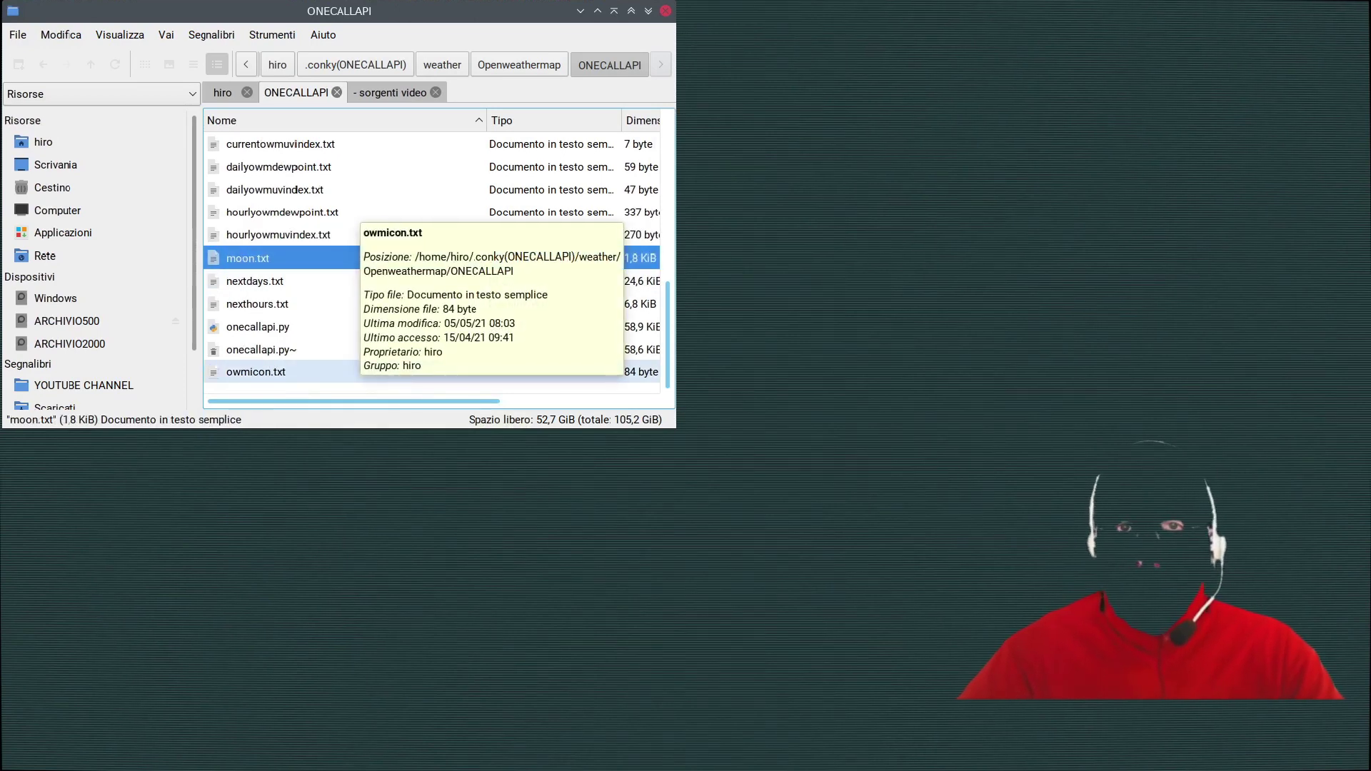
left_click(285, 281)
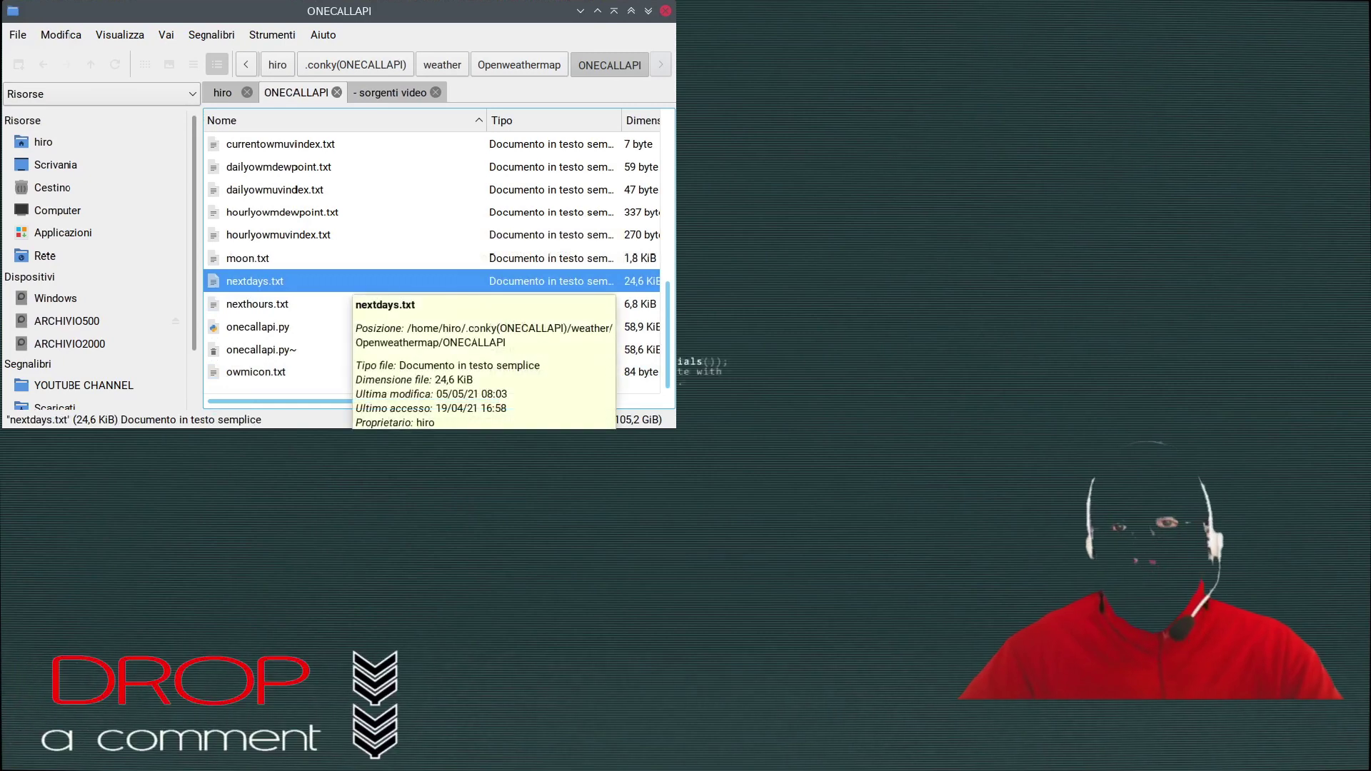
left_click(314, 304)
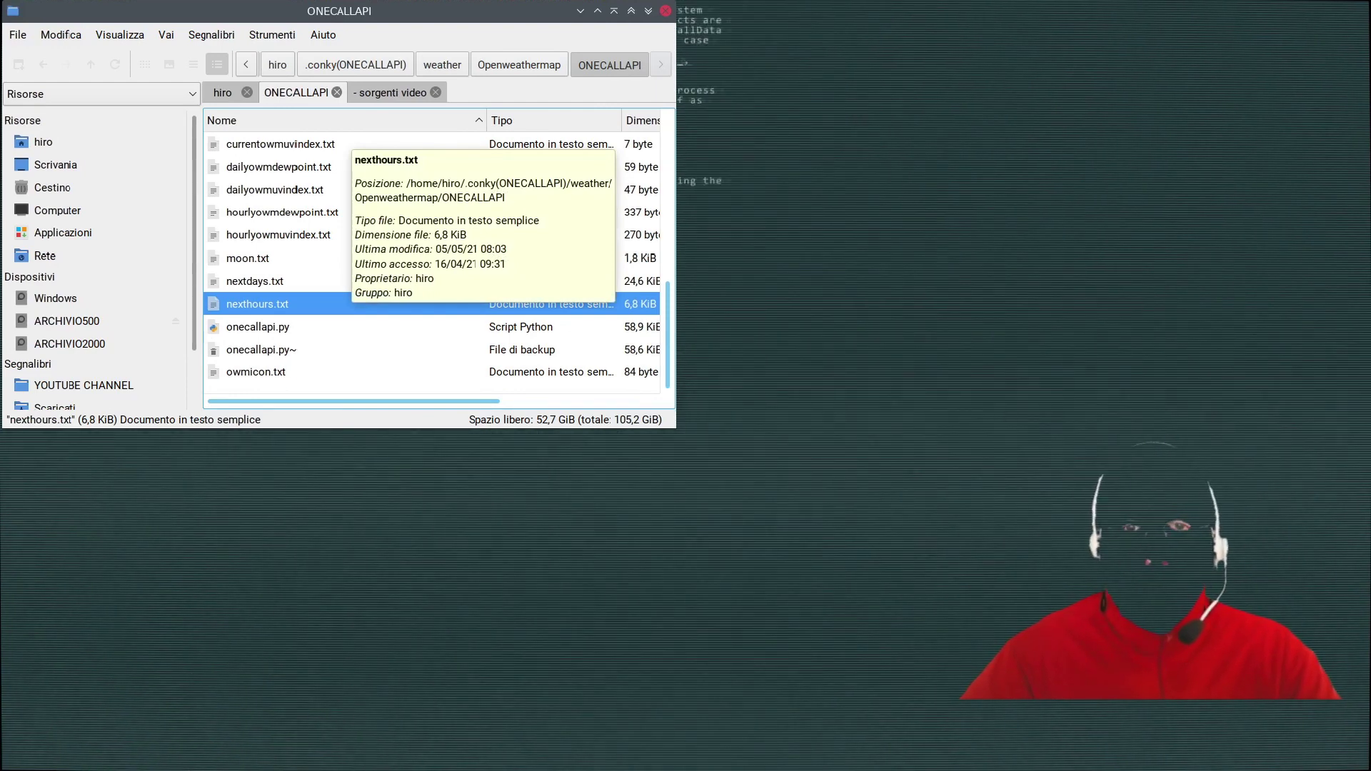
key("Down")
key("Down")
key("Down")
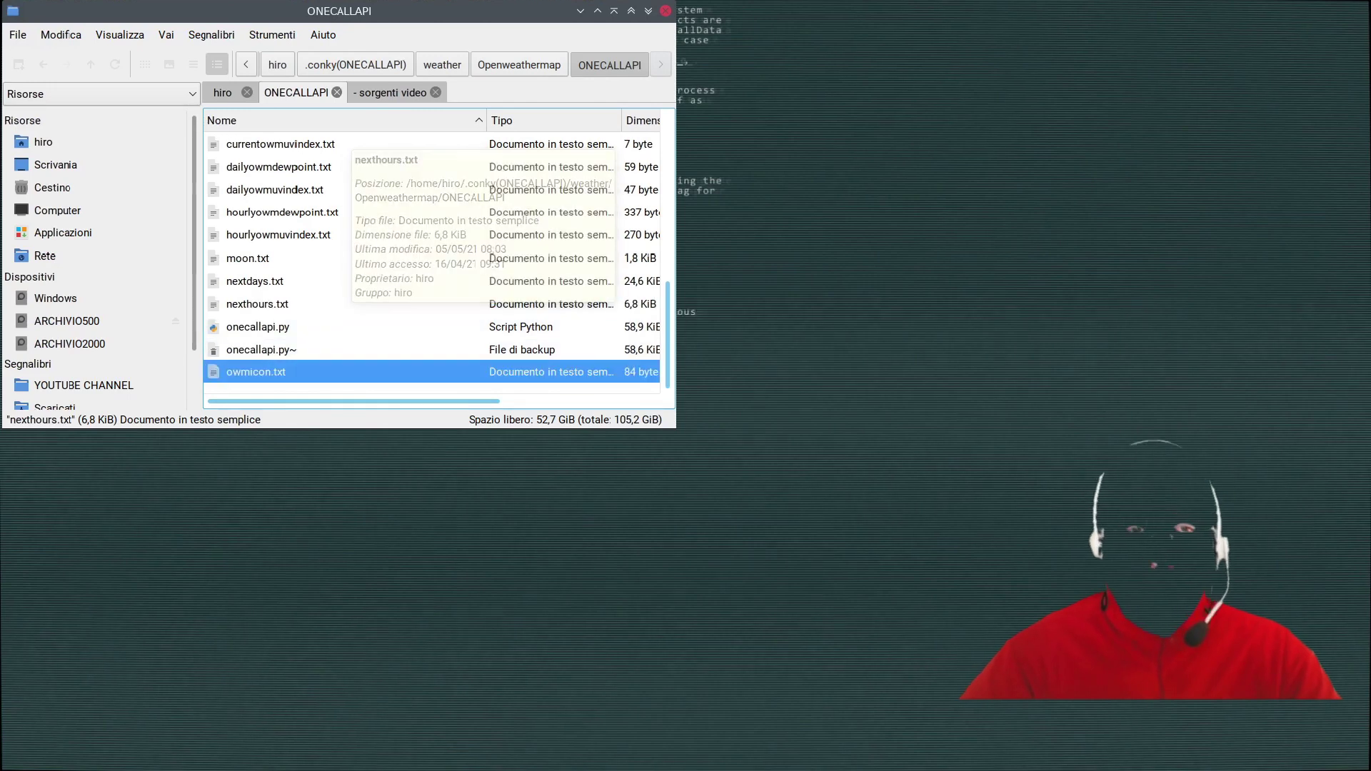